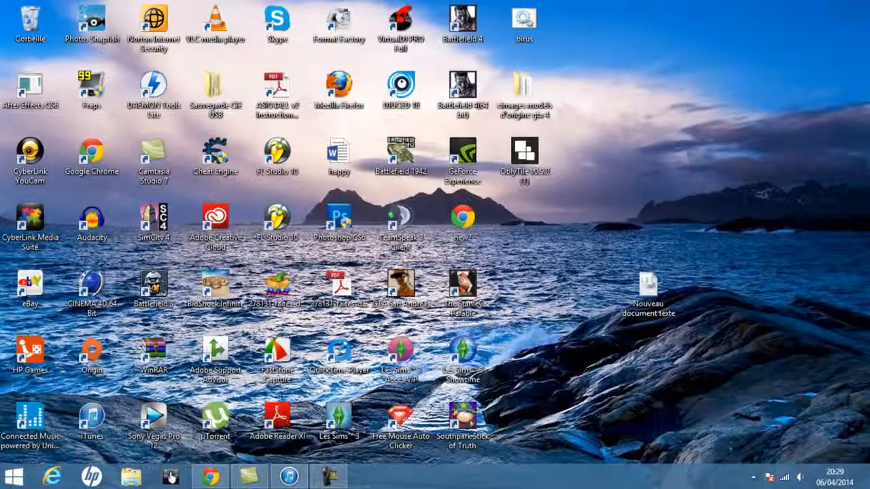
Look through all the tile groups on the Windows Start screen and return to the desktop.
mouse_move(866, 486)
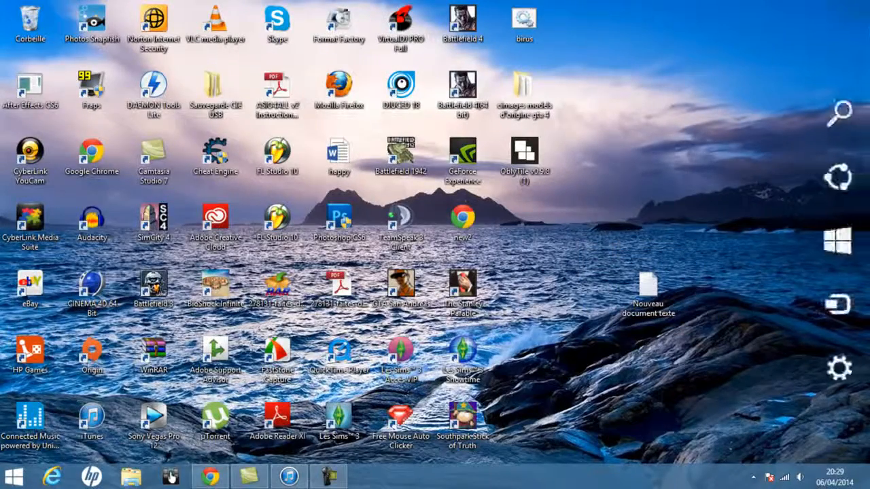
click(837, 236)
scroll(798, 331, right, 10)
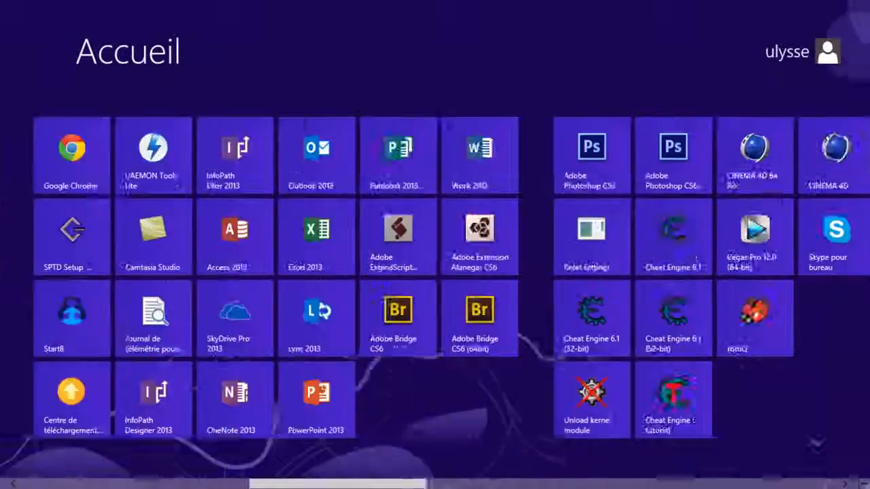
scroll(193, 427, left, 10)
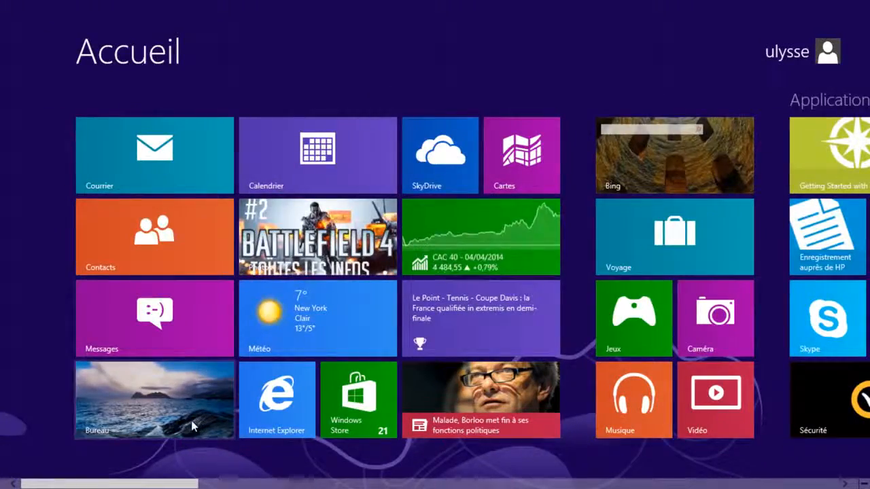
scroll(194, 426, right, 10)
scroll(434, 272, right, 5)
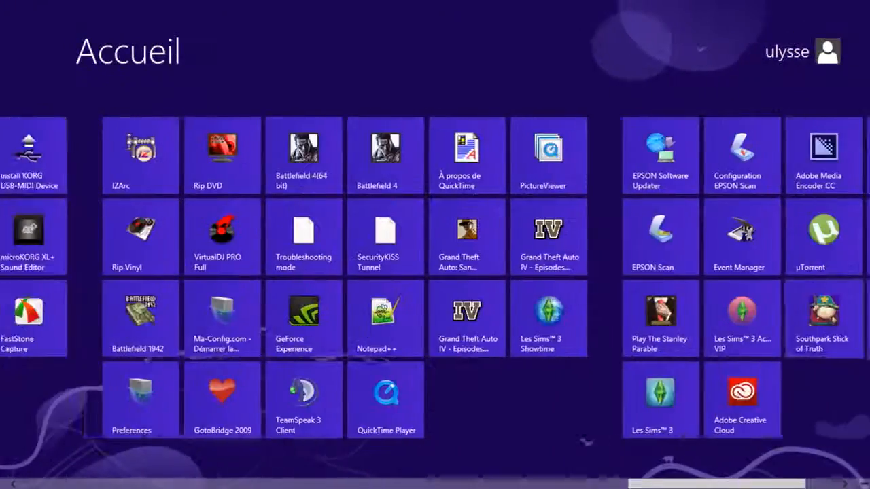
scroll(435, 272, left, 5)
scroll(435, 272, left, 10)
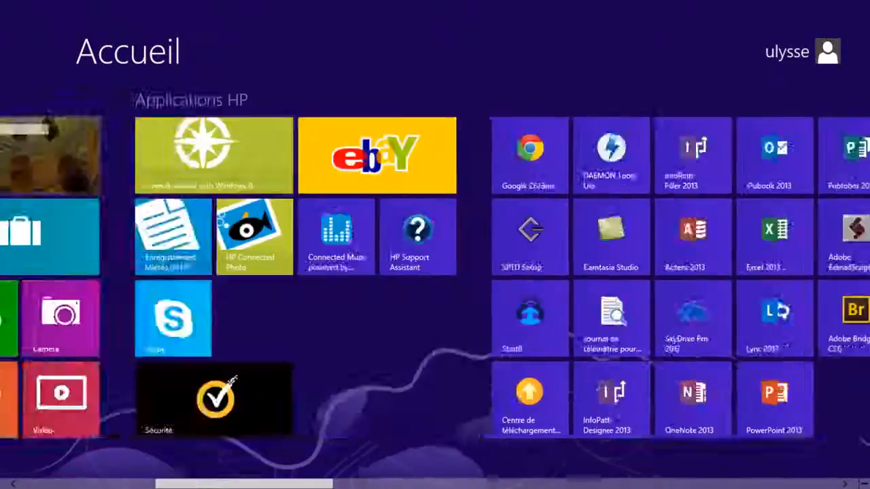
click(119, 404)
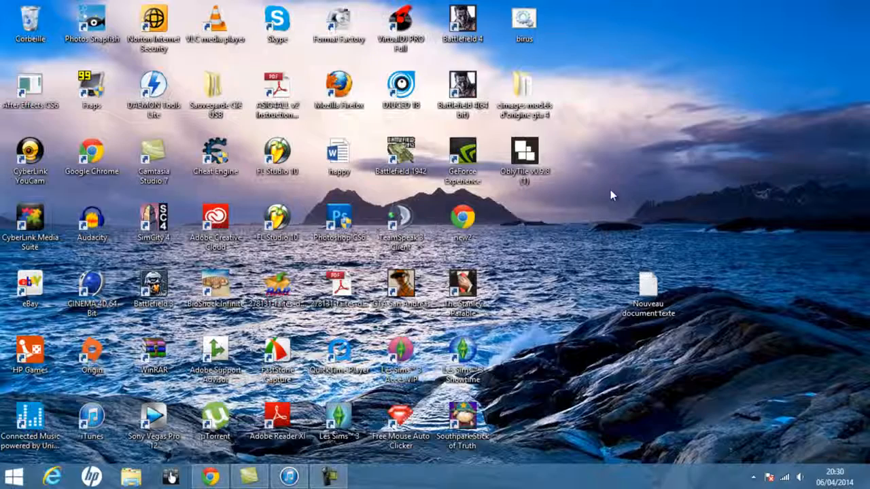
drag(543, 248, 676, 17)
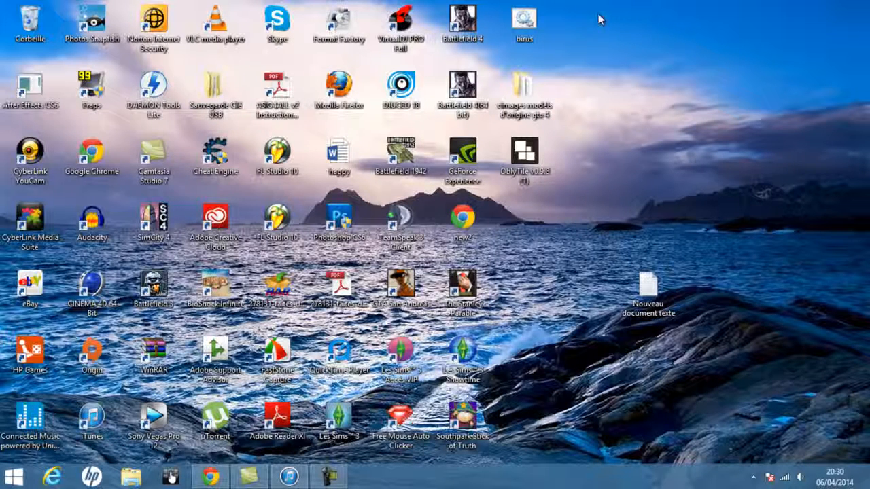
drag(591, 16, 443, 415)
click(543, 461)
drag(540, 460, 560, 212)
drag(571, 2, 647, 155)
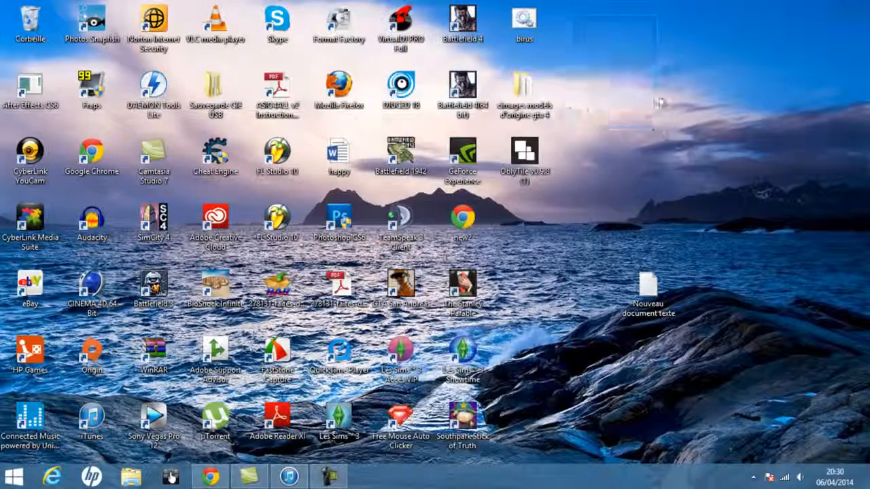
Switch to Chrome to view the MEGA download page for OblyTile v0.9.8.exe, and return to the desktop.
click(210, 476)
click(239, 8)
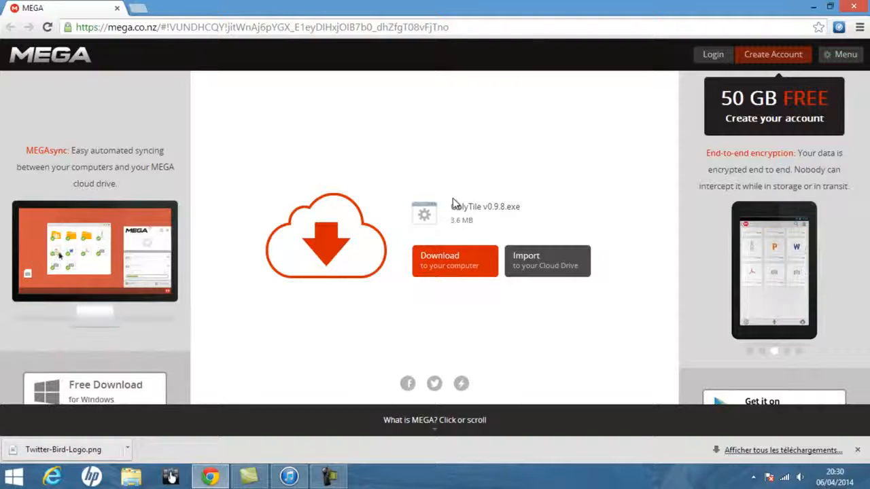
drag(452, 207, 560, 198)
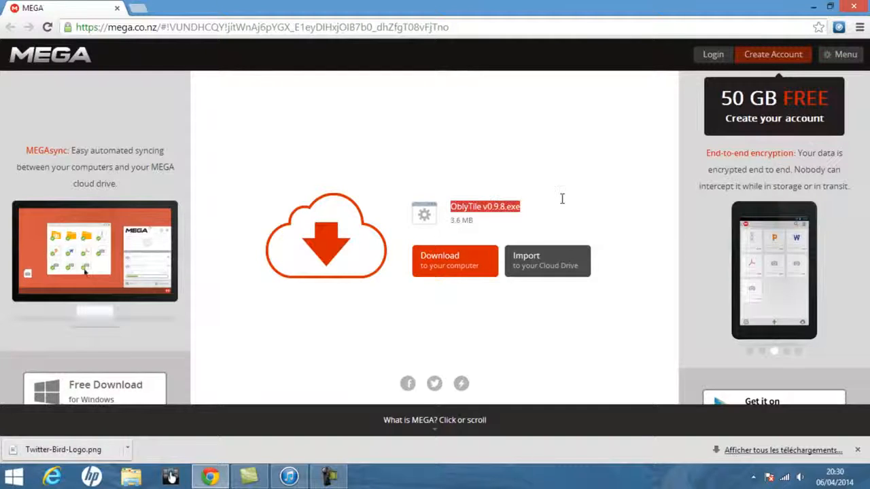
click(508, 204)
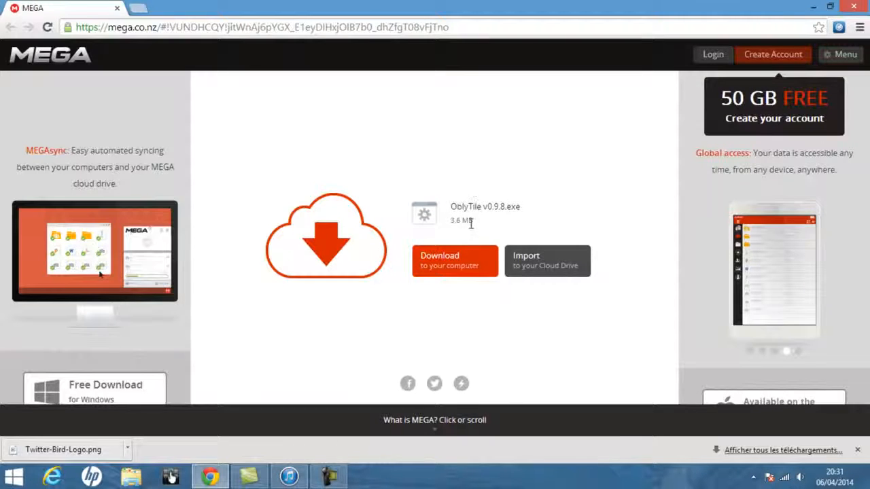
click(813, 6)
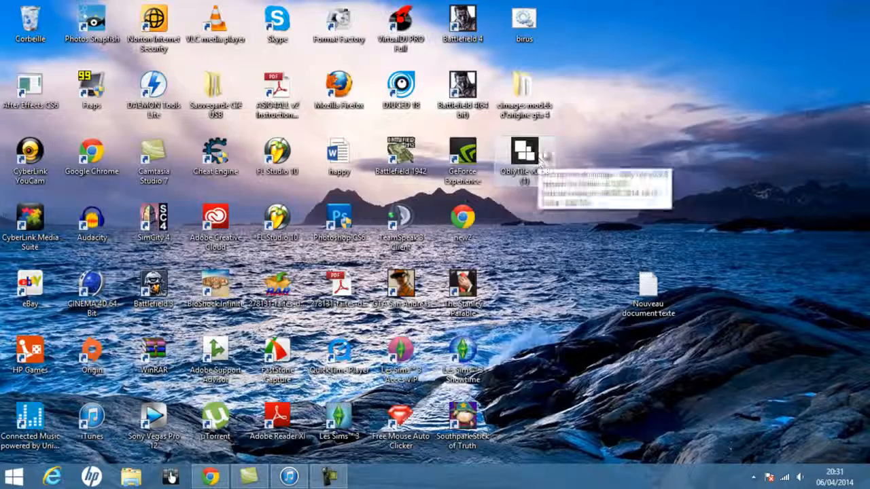
Launch OblyTile from the desktop, switch to converting shortcuts to tiles, and choose iTunes as the shortcut.
click(523, 169)
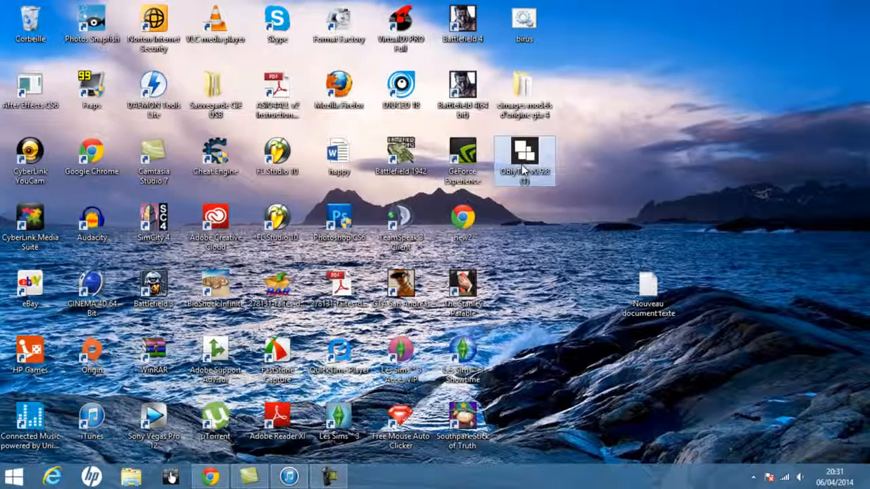
double_click(523, 163)
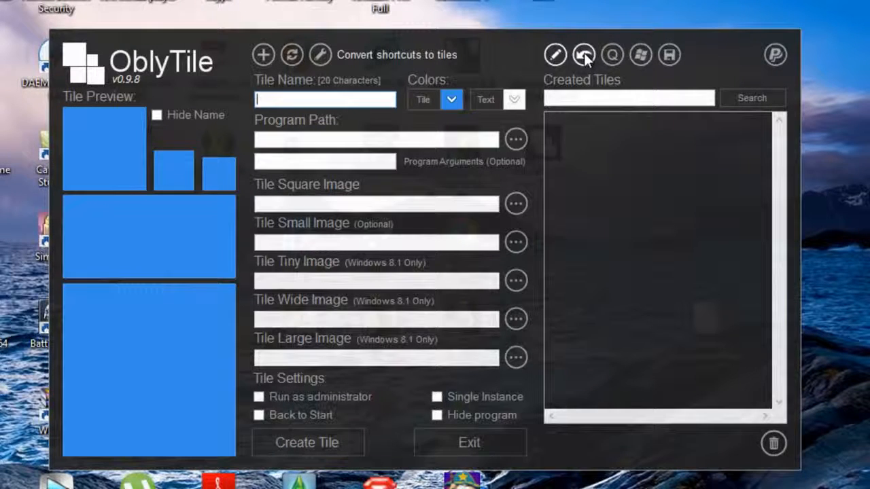
click(585, 56)
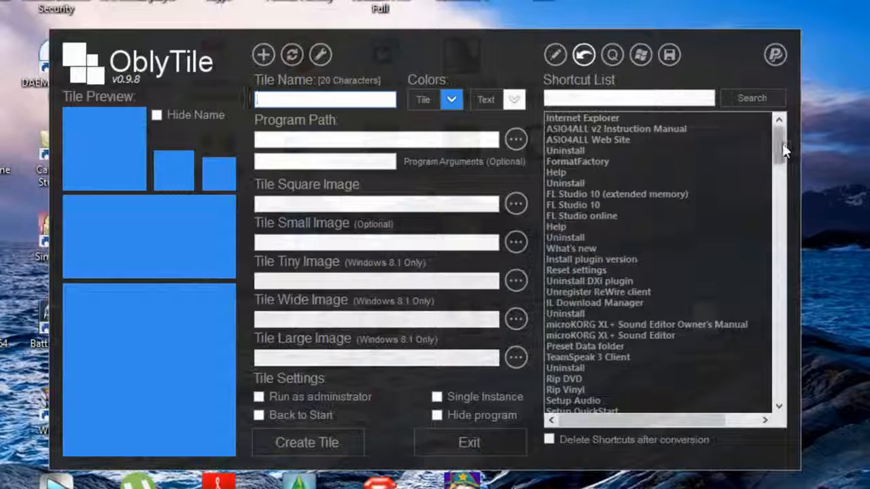
drag(785, 151, 793, 129)
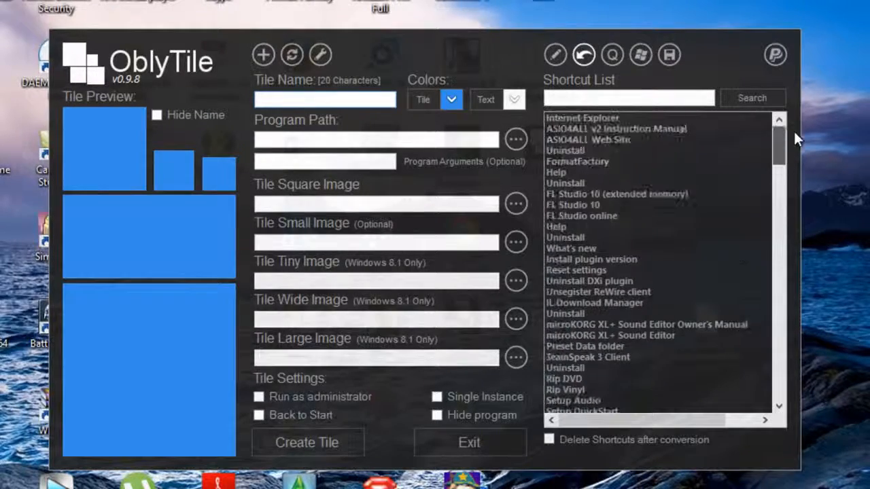
drag(782, 159, 736, 322)
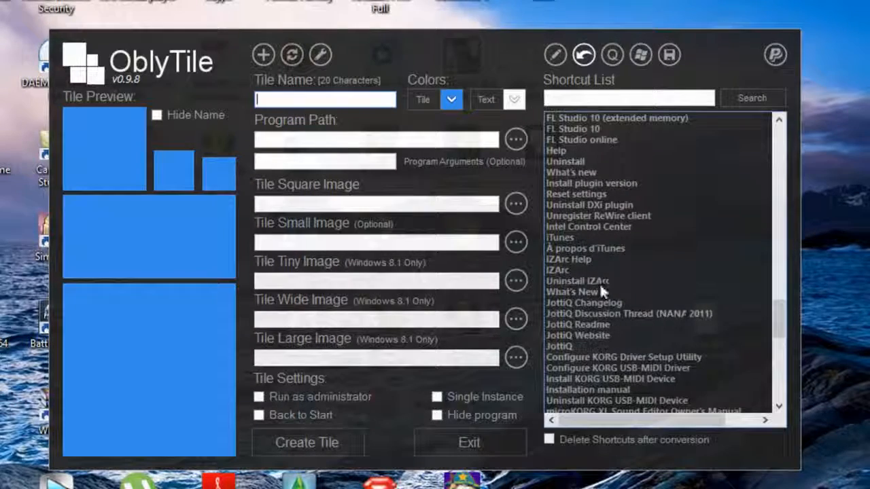
click(582, 228)
click(583, 235)
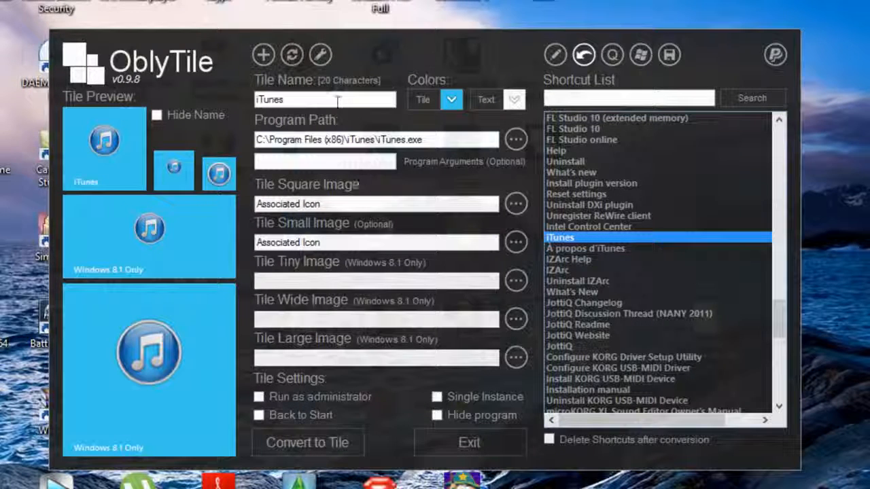
Try the Hide Name option on the iTunes tile and turn it off again.
click(297, 99)
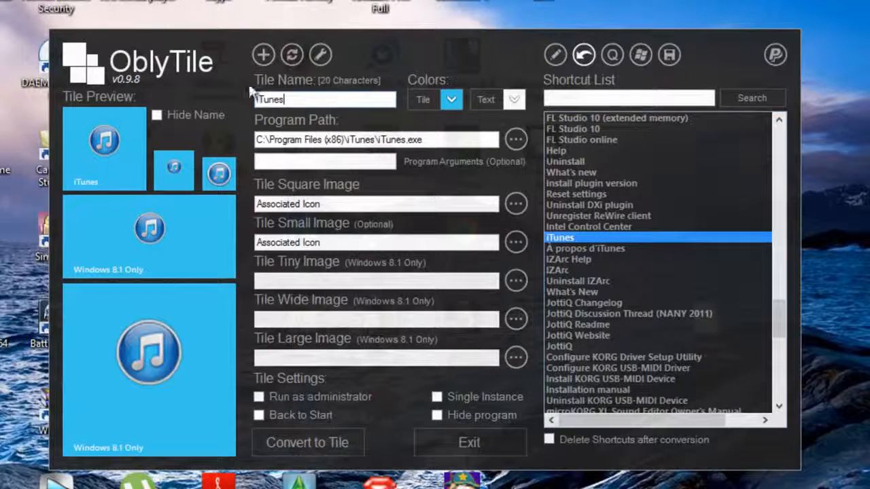
click(159, 115)
click(156, 115)
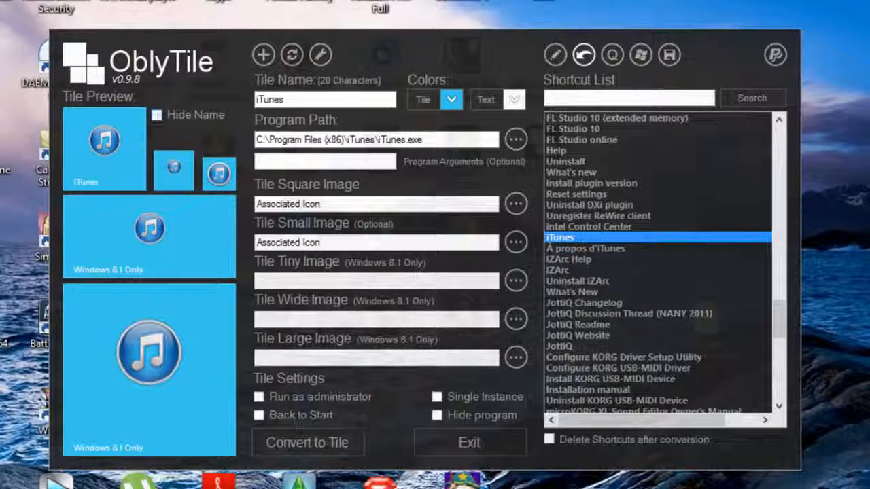
double_click(343, 100)
click(348, 99)
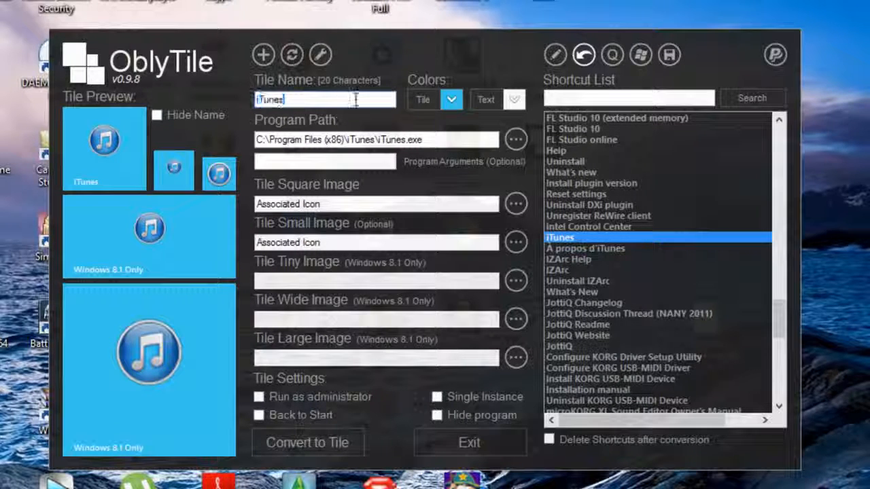
Set the iTunes tile's background colour to green 17AA17.
click(452, 98)
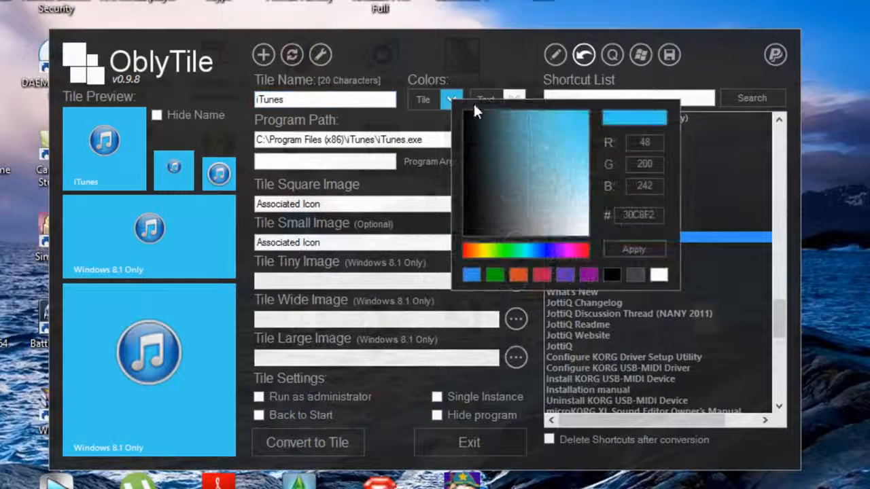
click(499, 272)
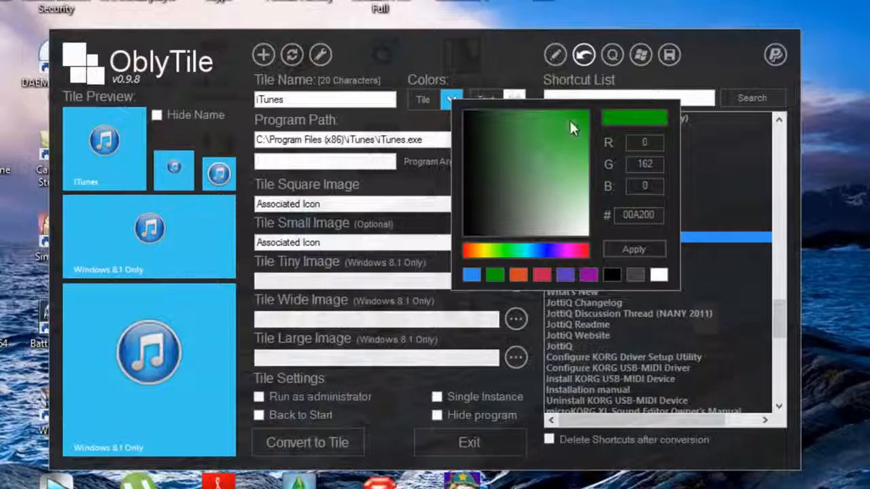
drag(569, 118, 588, 132)
click(656, 247)
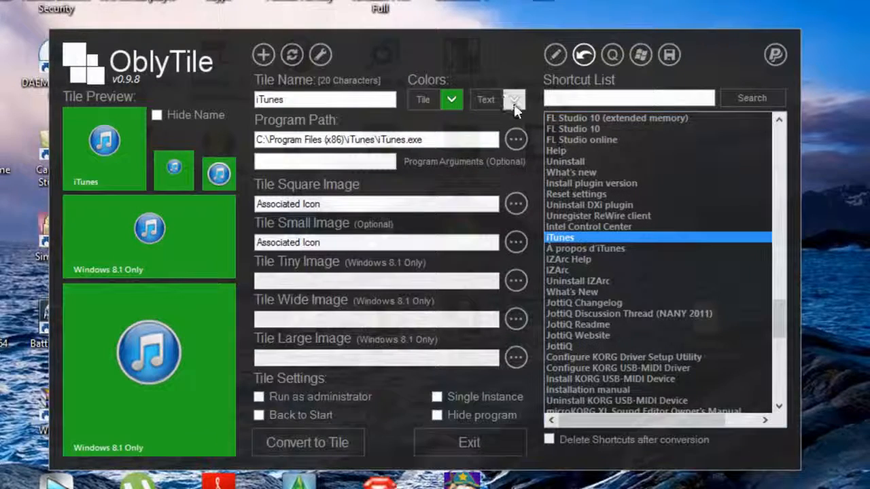
Change the iTunes tile's background to the preset blue-purple colour and keep the text colour white.
click(451, 101)
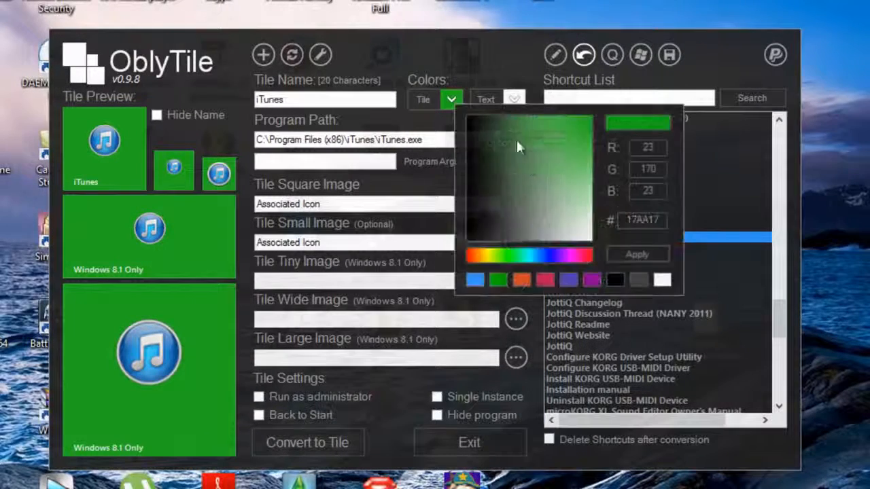
click(568, 279)
click(636, 253)
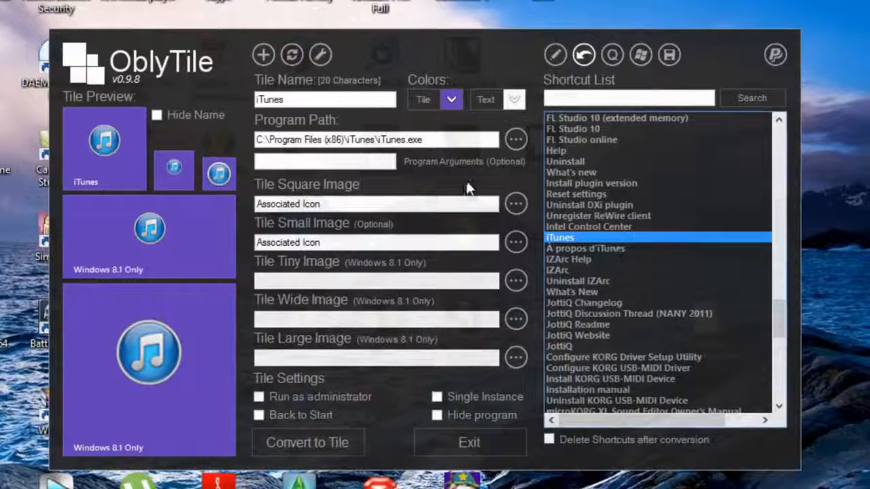
click(514, 101)
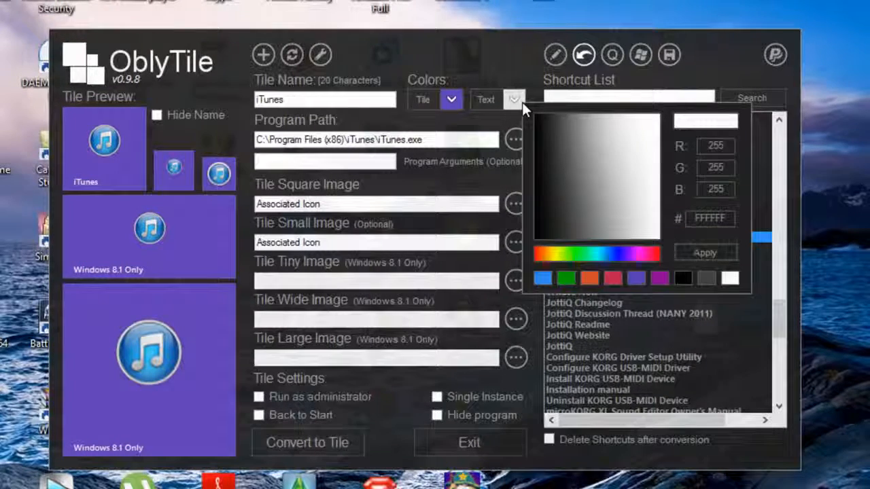
click(520, 102)
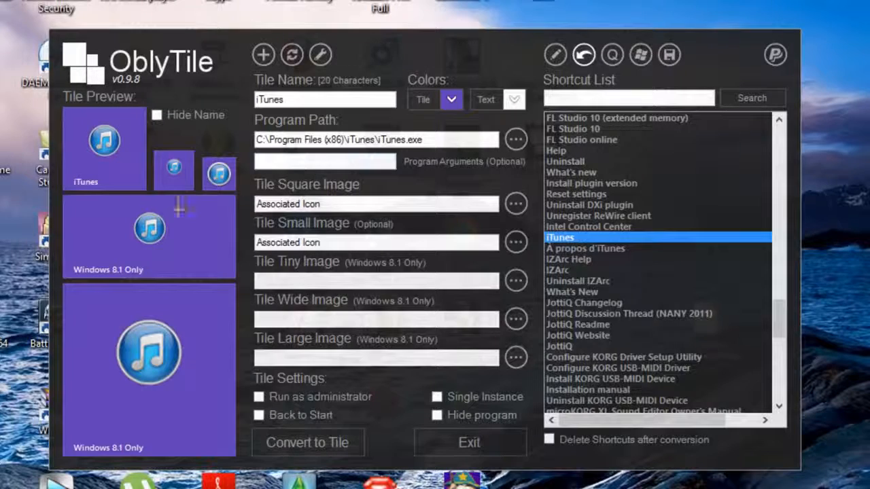
Use the itunes10_red picture from the Images library as the tile's square image and apply it to all tile sizes.
click(516, 204)
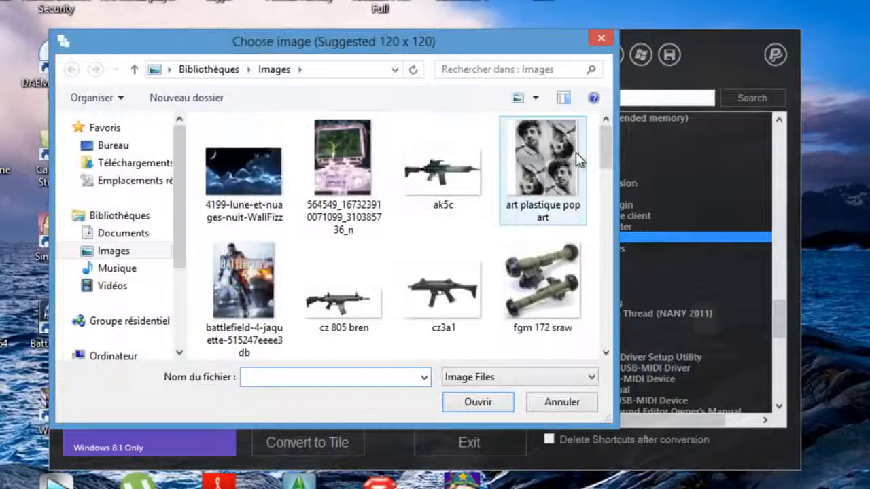
drag(612, 149, 608, 171)
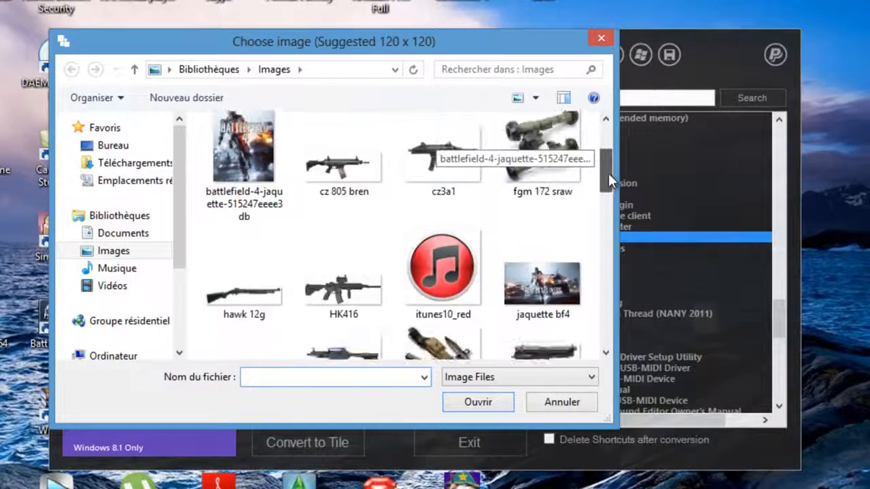
click(469, 261)
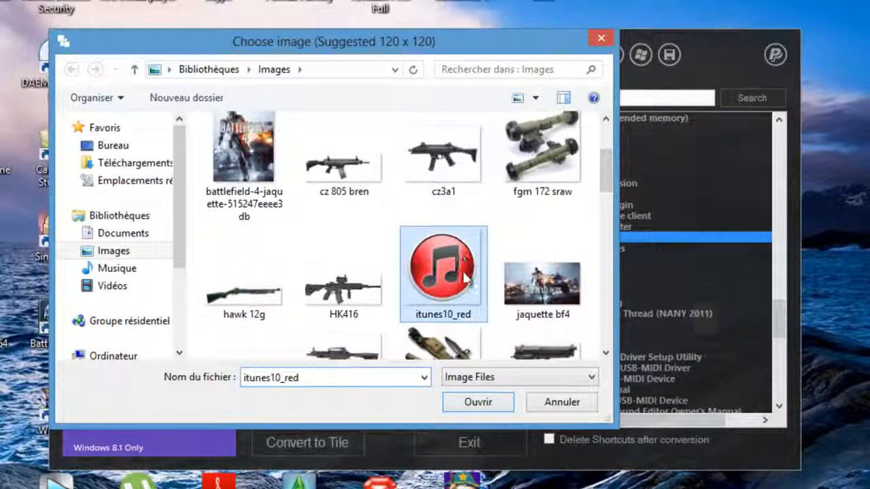
click(488, 403)
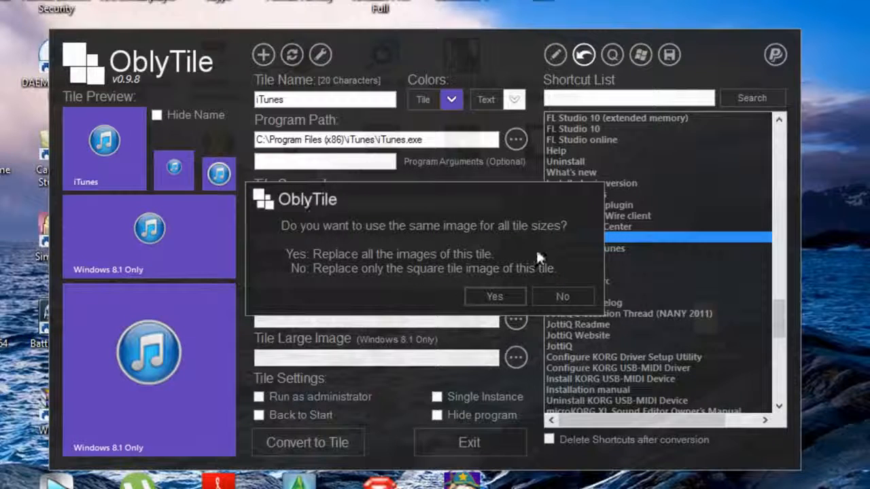
click(508, 298)
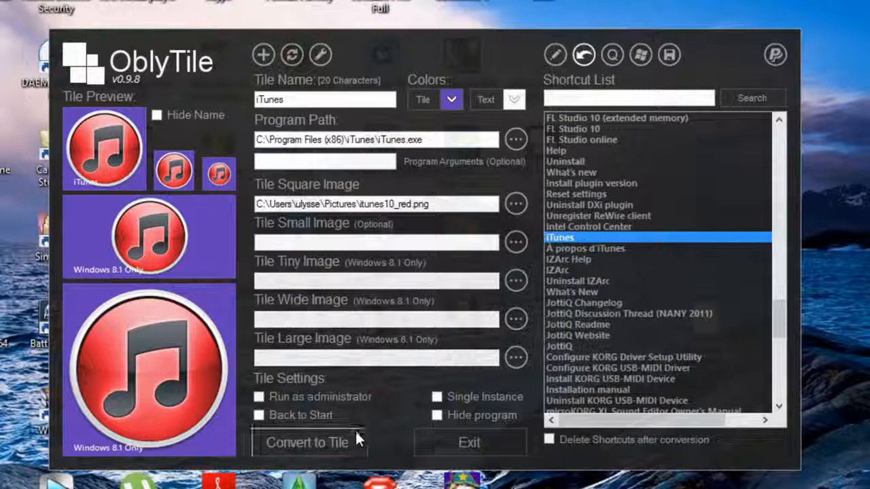
Convert the iTunes shortcut into the customised tile and go to the Windows Start screen.
click(330, 442)
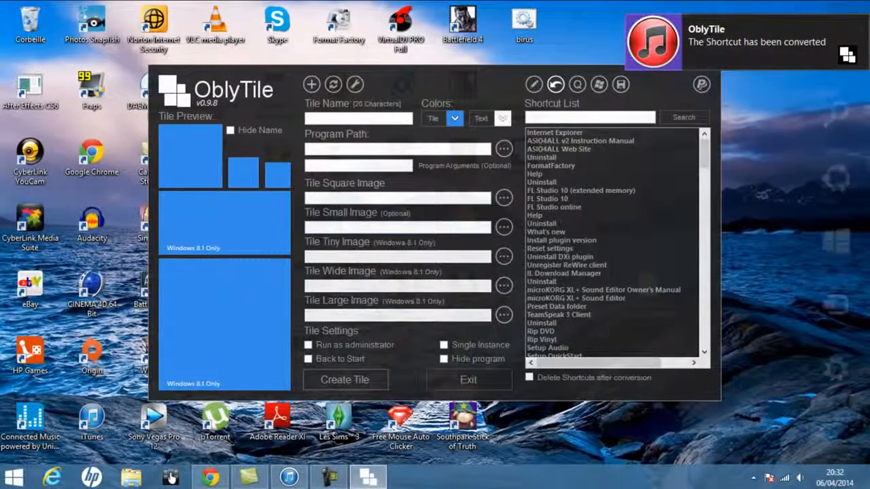
click(846, 270)
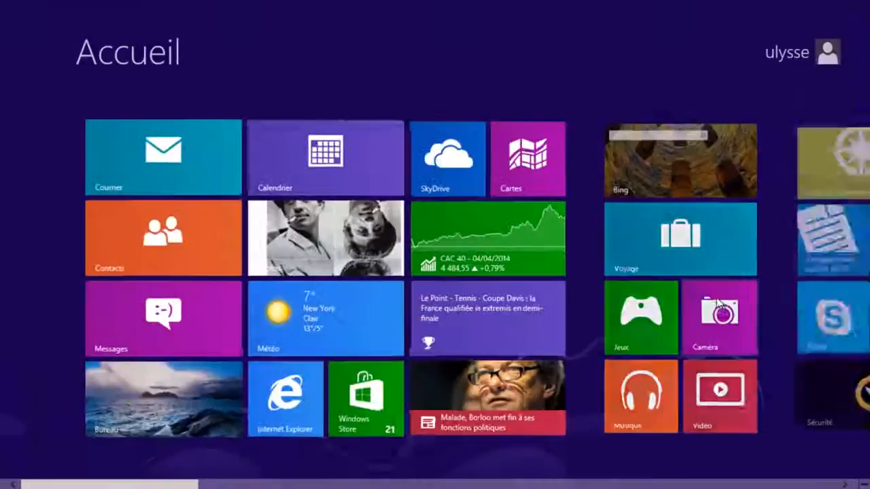
Remove the original iTunes tile from the Start screen, keeping the red custom one, and return to the desktop.
scroll(435, 271, down, 10)
scroll(856, 146, down, 5)
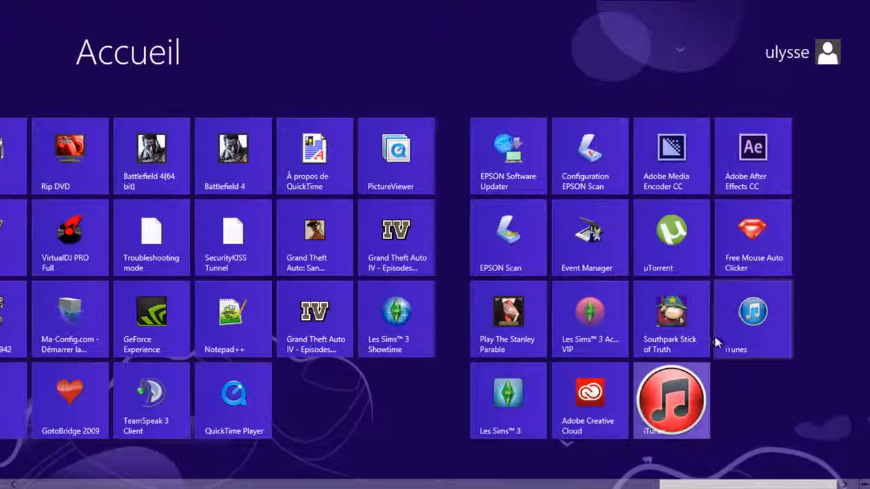
right_click(743, 314)
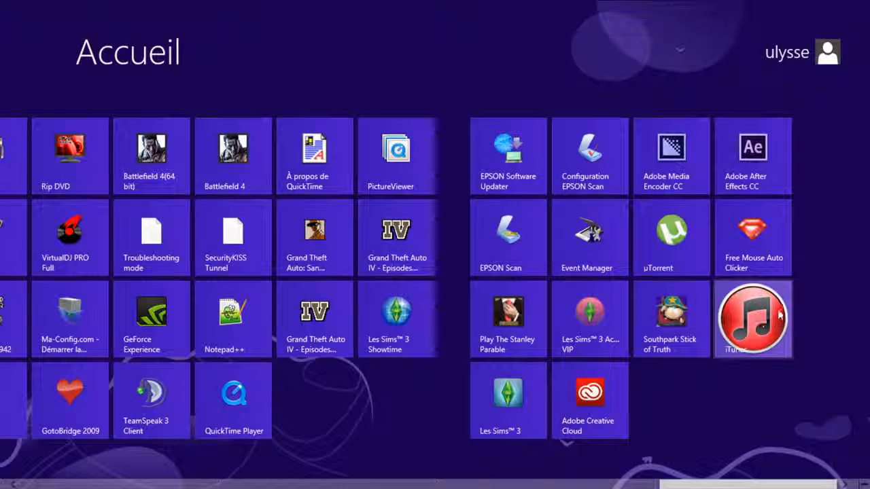
scroll(53, 402, up, 10)
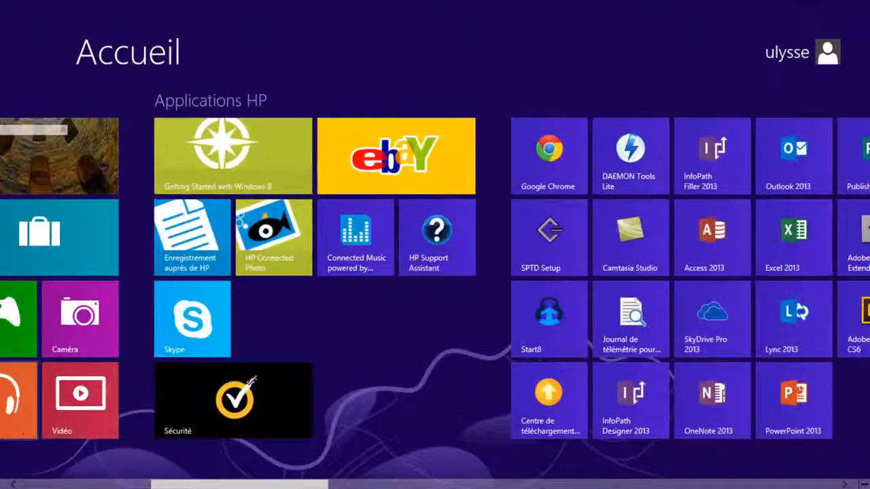
scroll(16, 442, up, 5)
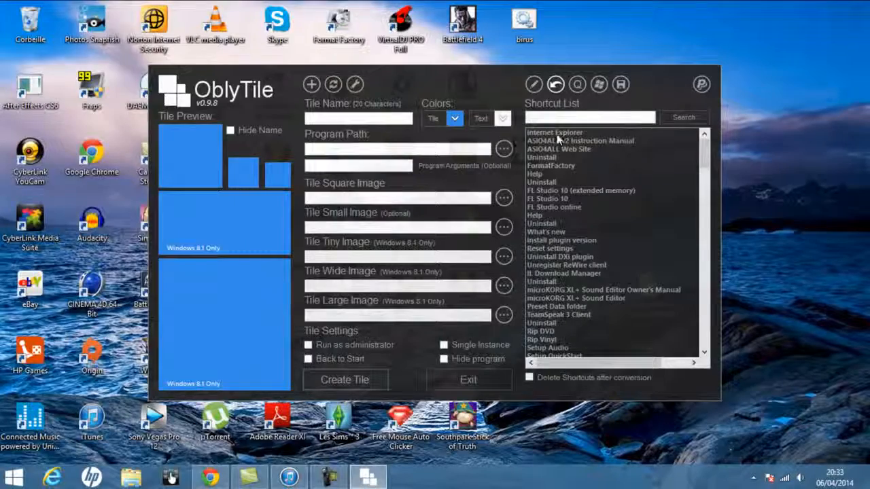
Name the new tile Twitter.
click(384, 119)
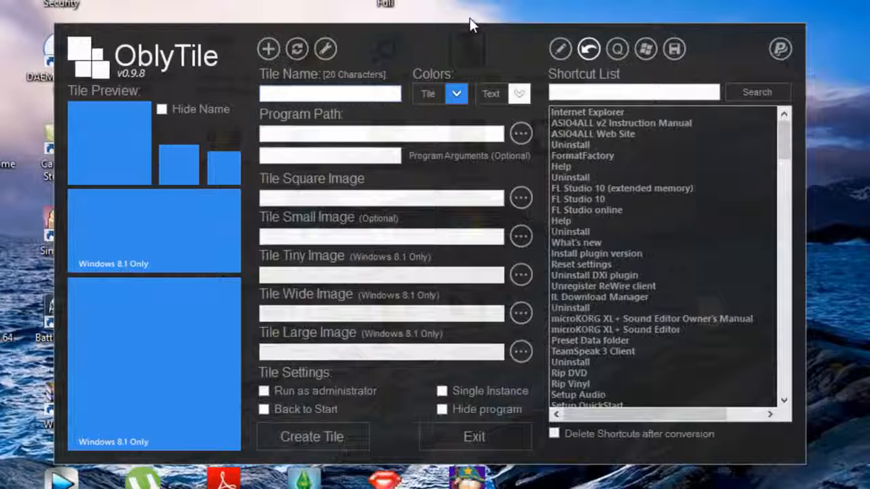
text(Twitt)
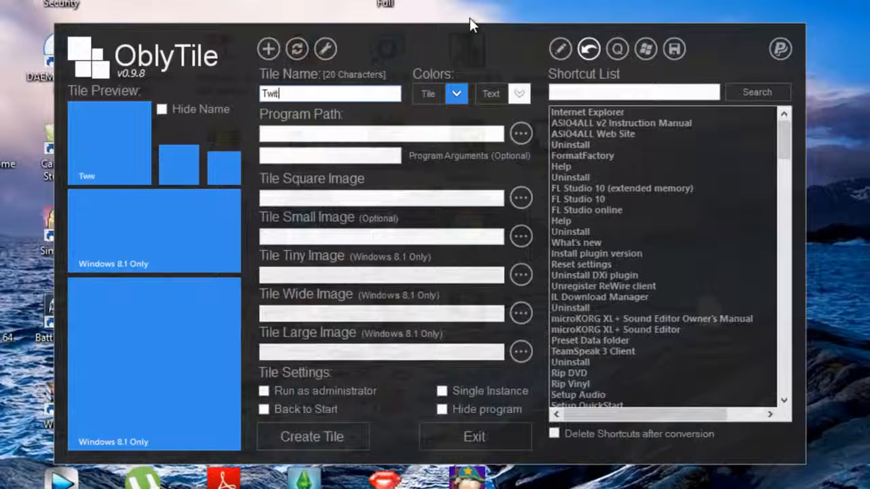
text(er)
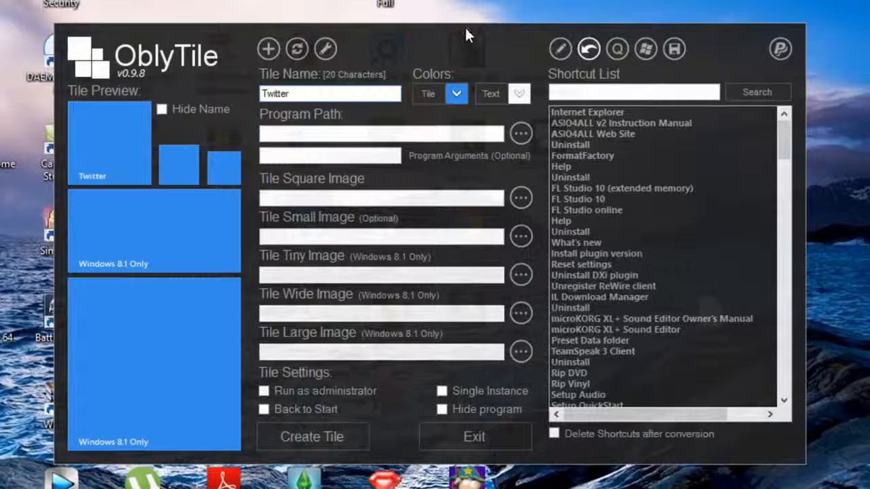
Give the Twitter tile the preset white background colour and the preset black text colour.
click(456, 94)
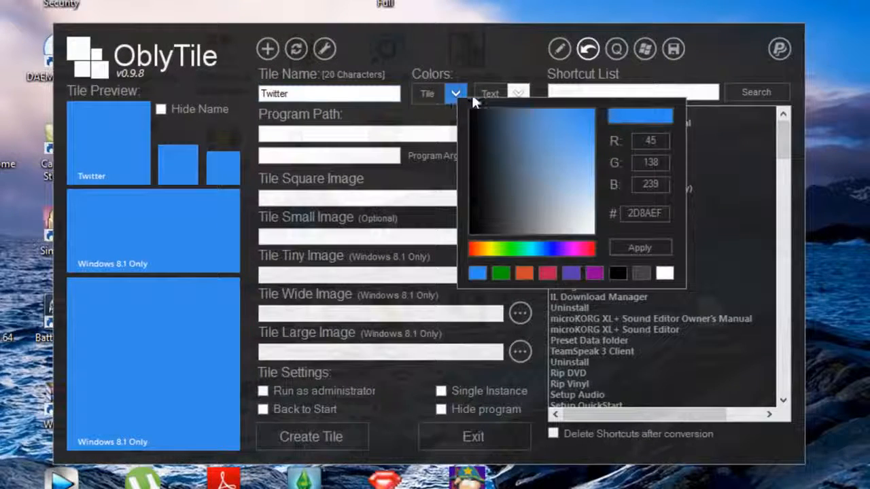
click(521, 250)
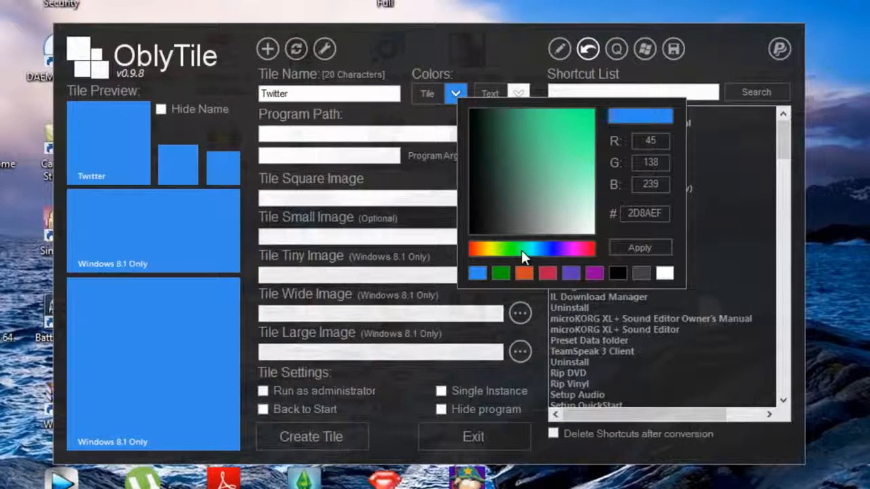
click(665, 273)
click(642, 248)
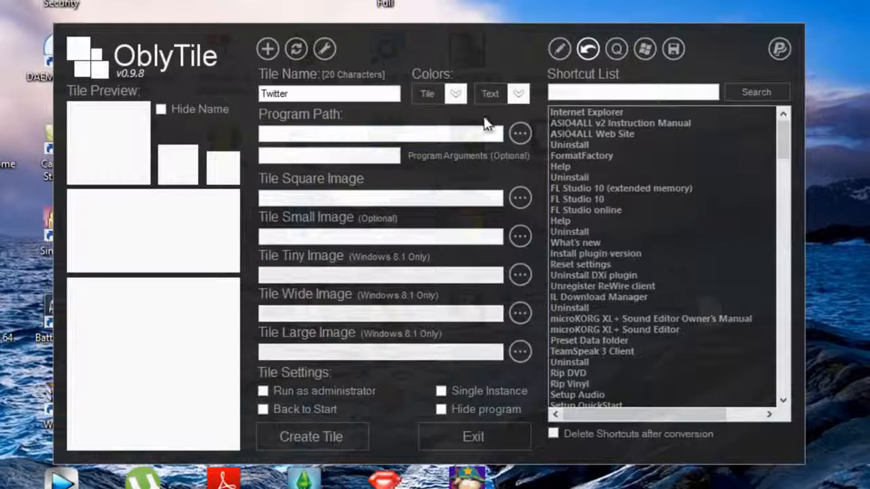
click(520, 93)
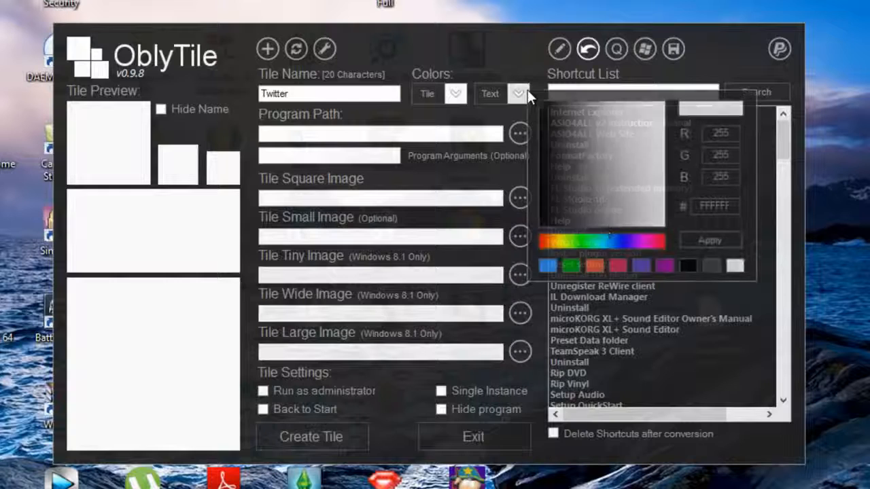
click(687, 265)
click(710, 239)
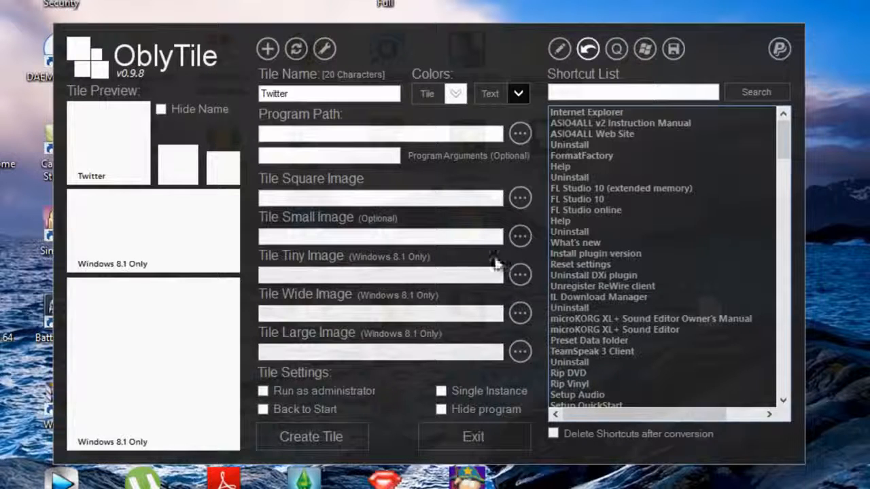
click(519, 134)
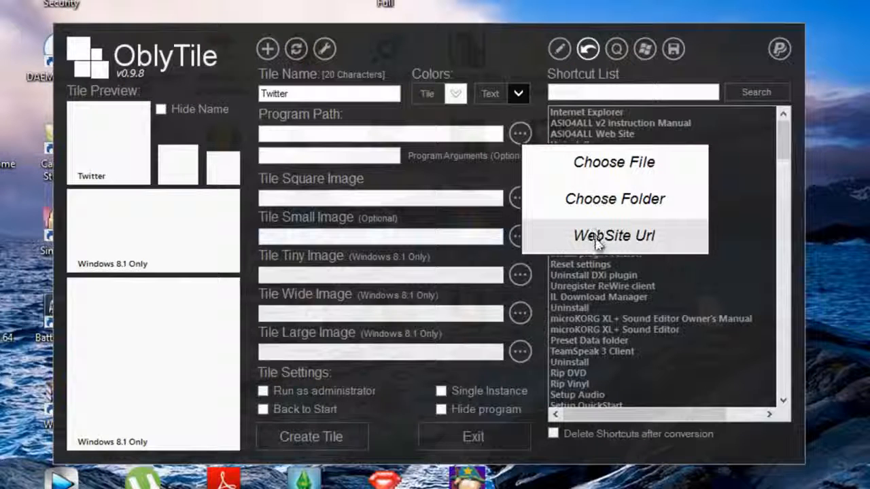
click(562, 238)
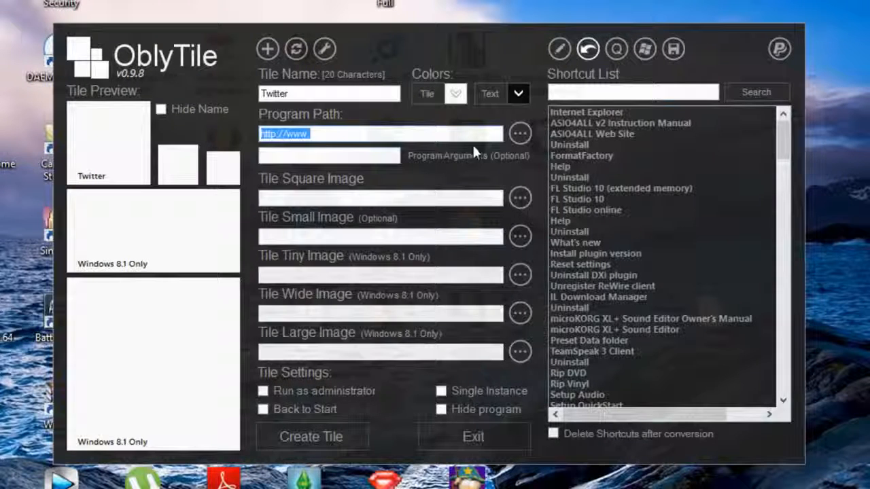
click(397, 136)
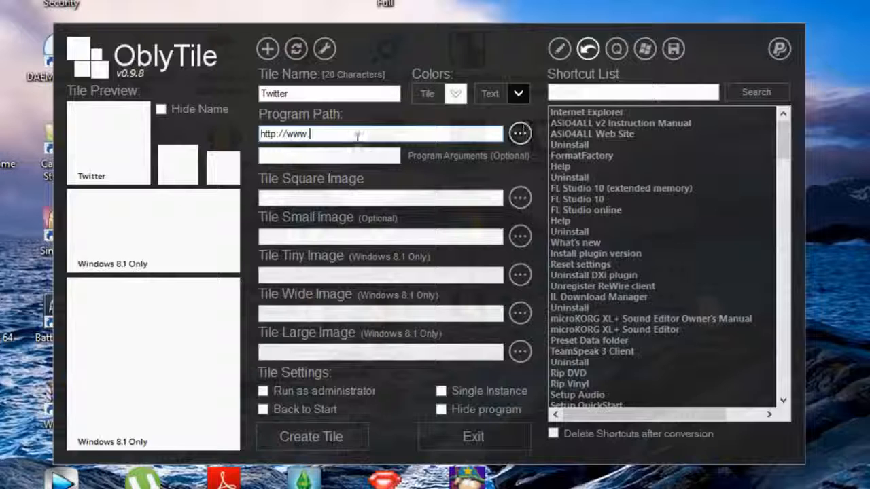
text(twi)
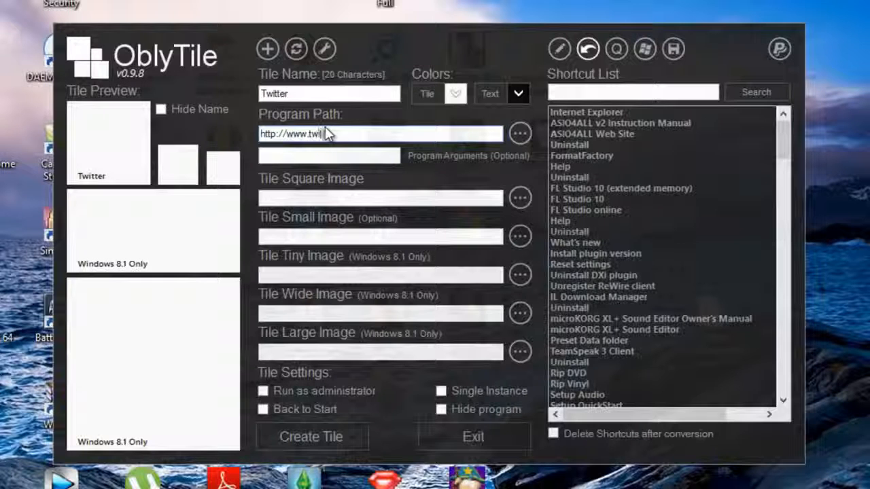
text(tter.com)
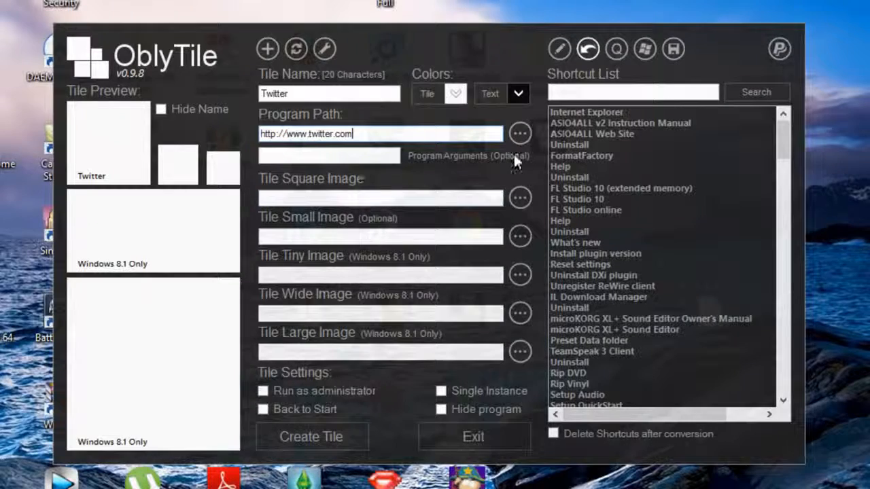
Use the Twitter-Bird-Logo picture from the Images library as the tile's square image.
click(520, 199)
drag(611, 139, 526, 311)
click(349, 234)
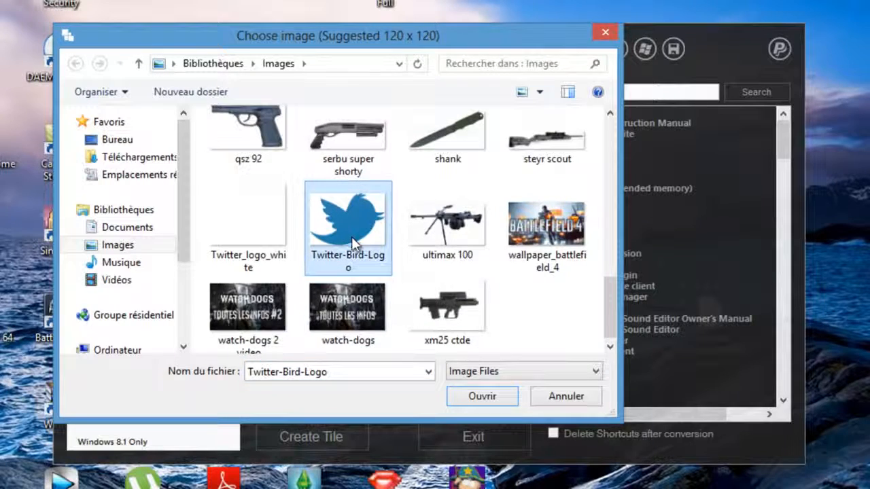
double_click(351, 236)
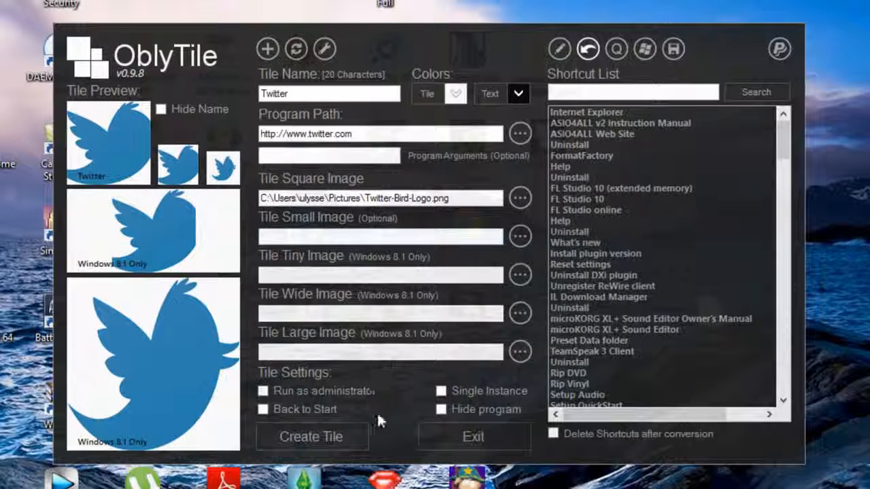
Sample the logo's blue and then white from the tile preview as the background colour, and create the Twitter tile.
click(110, 135)
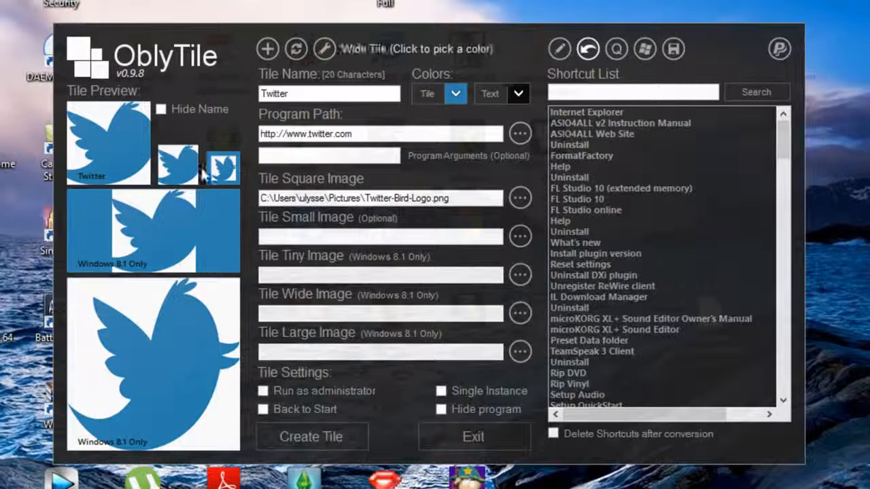
click(81, 160)
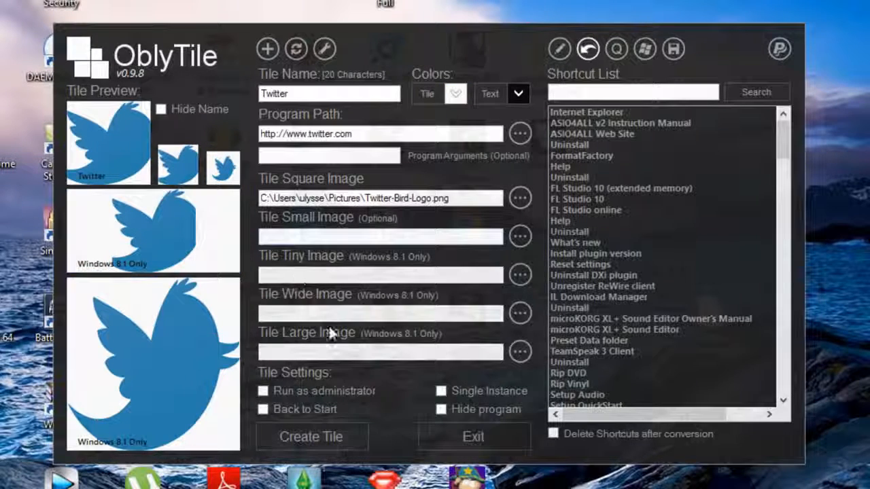
click(334, 438)
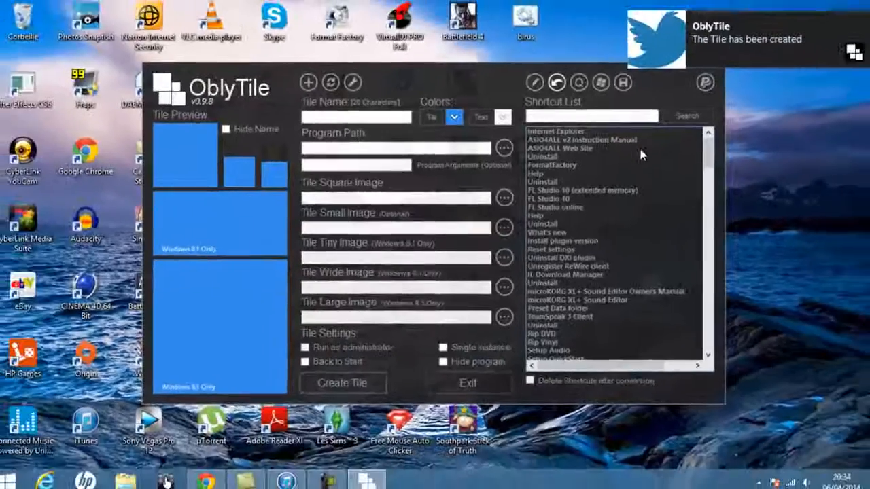
Go to the Start screen and check the new Twitter tile in the last tile group.
click(841, 249)
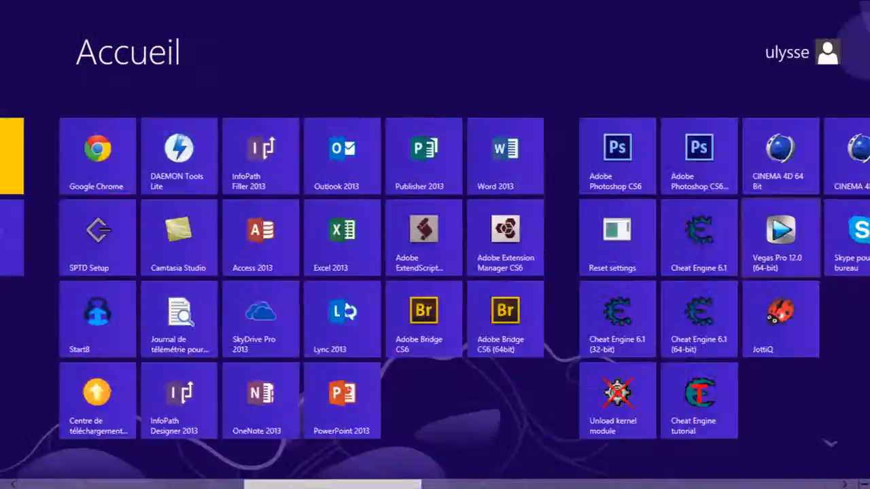
scroll(666, 413, right, 10)
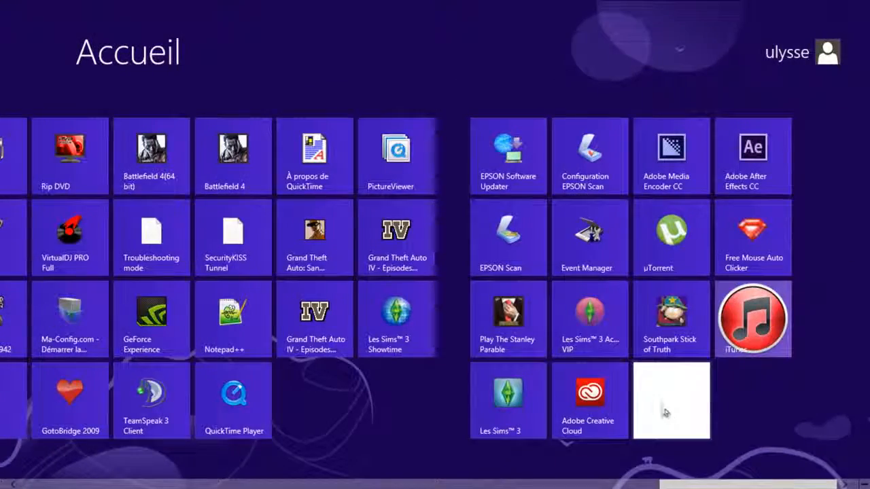
scroll(551, 349, left, 10)
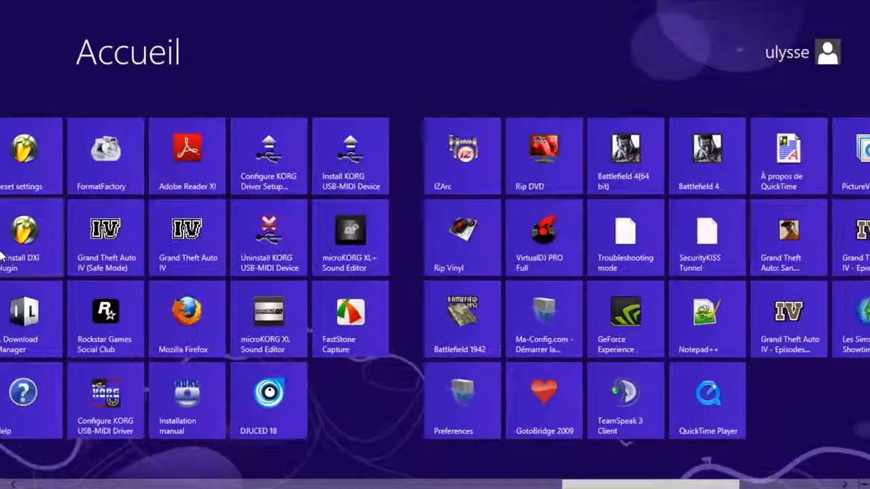
scroll(49, 46, left, 15)
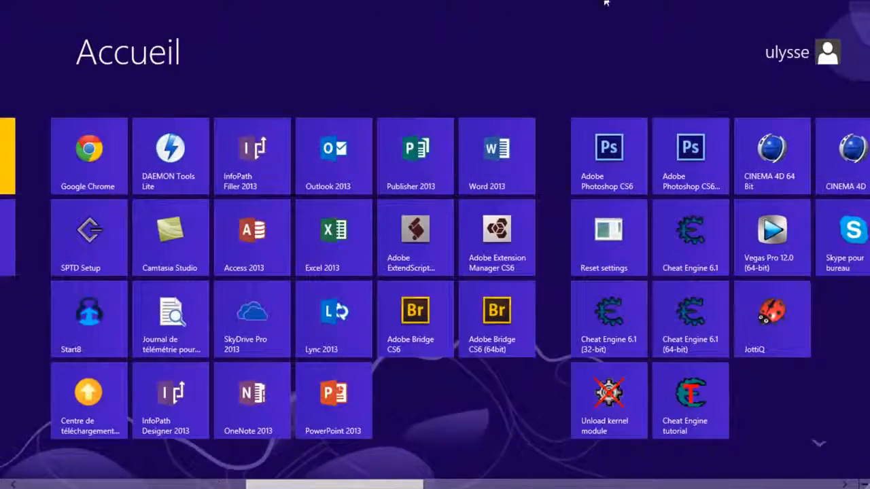
Search the applications for "twitt", clear the search and return to the desktop.
mouse_move(864, 13)
click(837, 120)
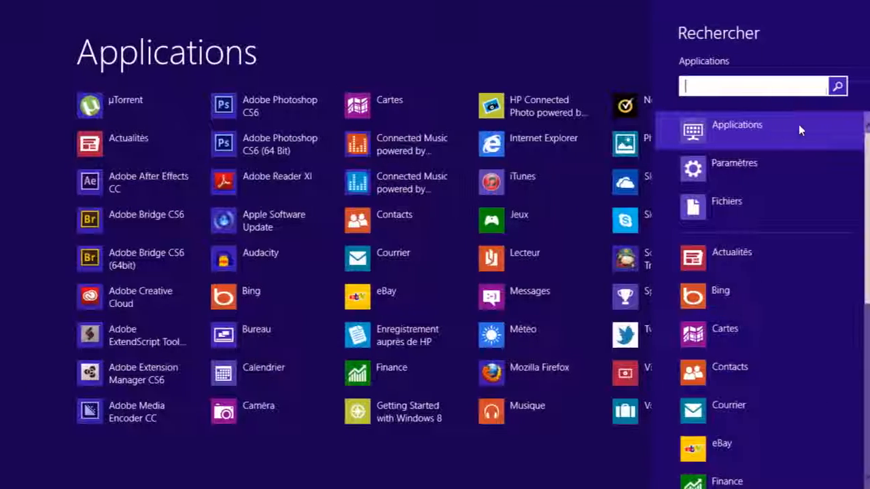
text(twitt)
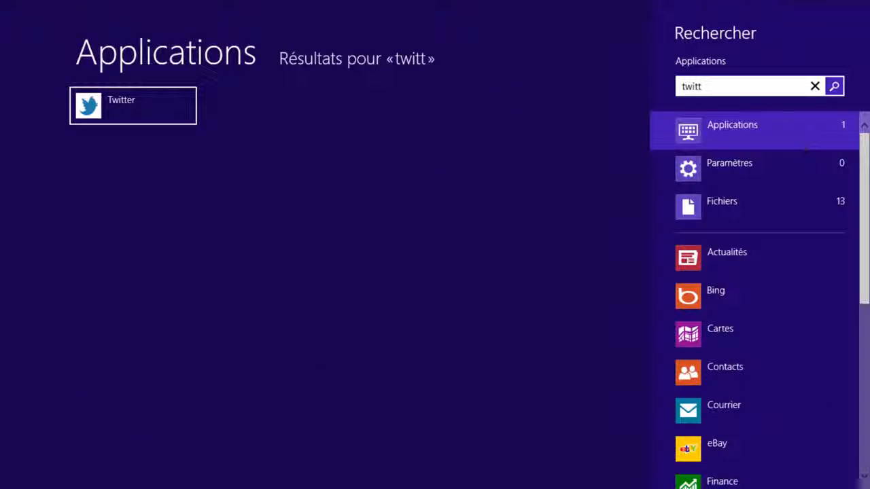
key(BackSpace)
key(BackSpace)
key(BackSpace)
key(BackSpace)
key(BackSpace)
key(Escape)
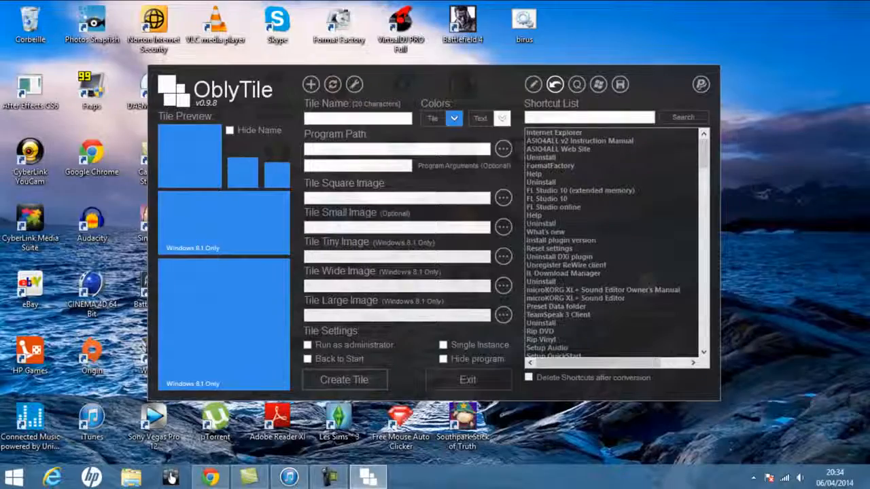
Go to the Start screen again and look through its tile groups from end to end.
mouse_move(866, 476)
click(841, 241)
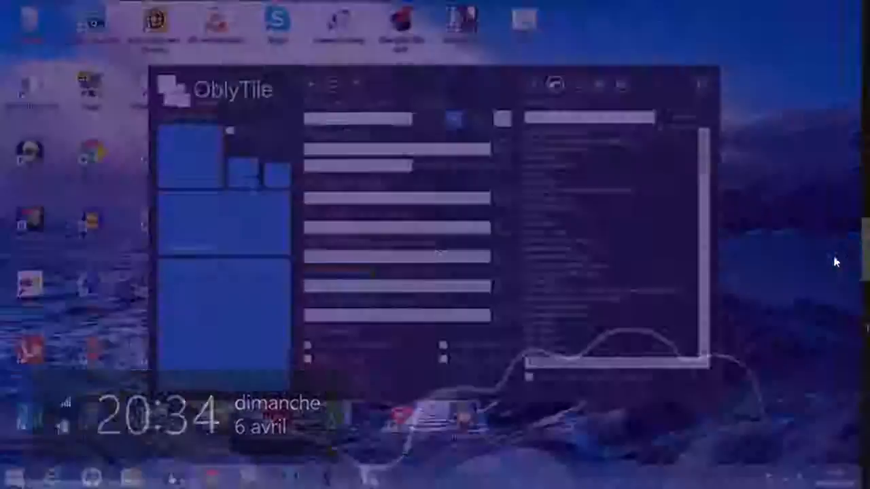
scroll(802, 228, down, 5)
scroll(780, 243, down, 10)
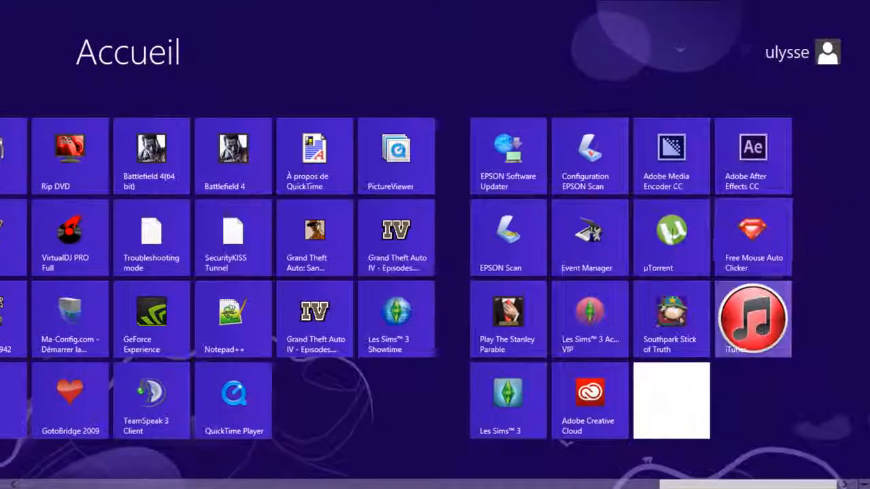
scroll(848, 196, up, 6)
scroll(4, 449, up, 5)
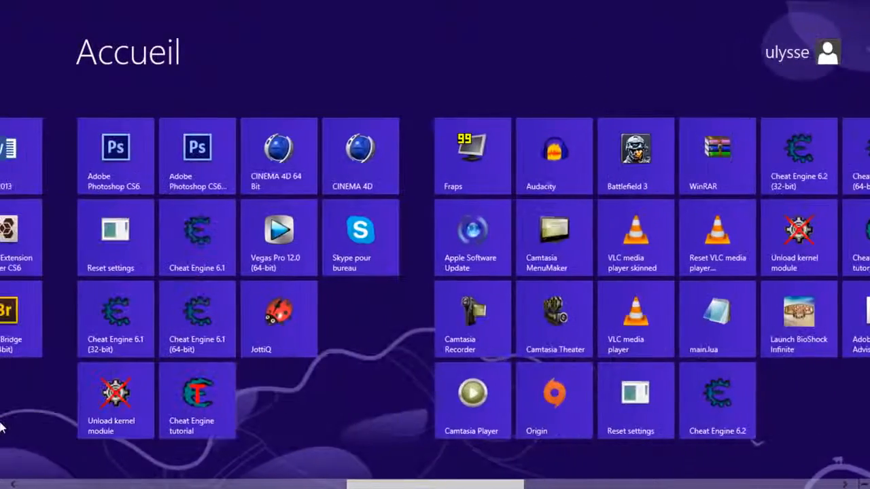
scroll(4, 450, up, 8)
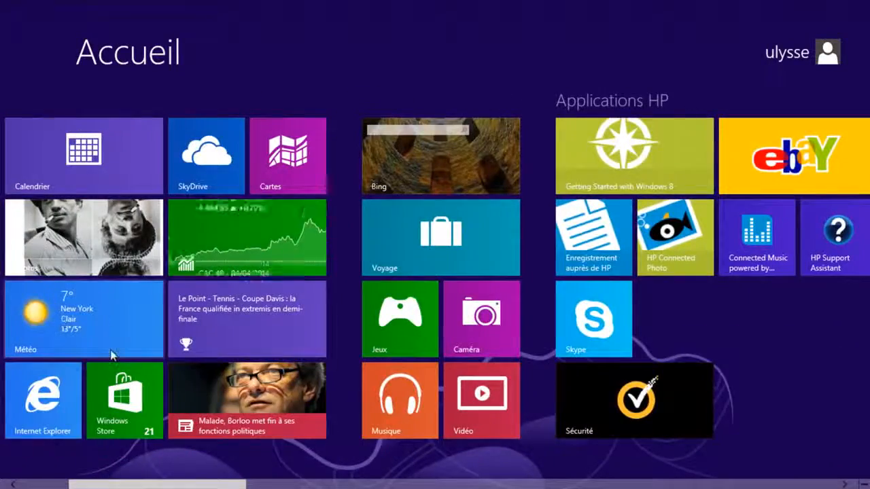
scroll(1, 328, up, 3)
scroll(866, 95, down, 9)
scroll(757, 87, down, 10)
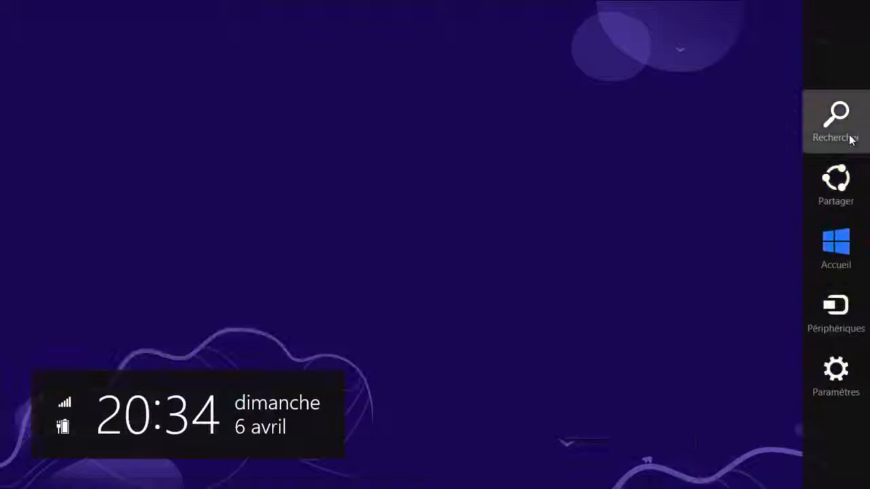
Search the applications for "twitt", bring up the Start screen pinning options of the Twitter result and return to the desktop.
click(843, 126)
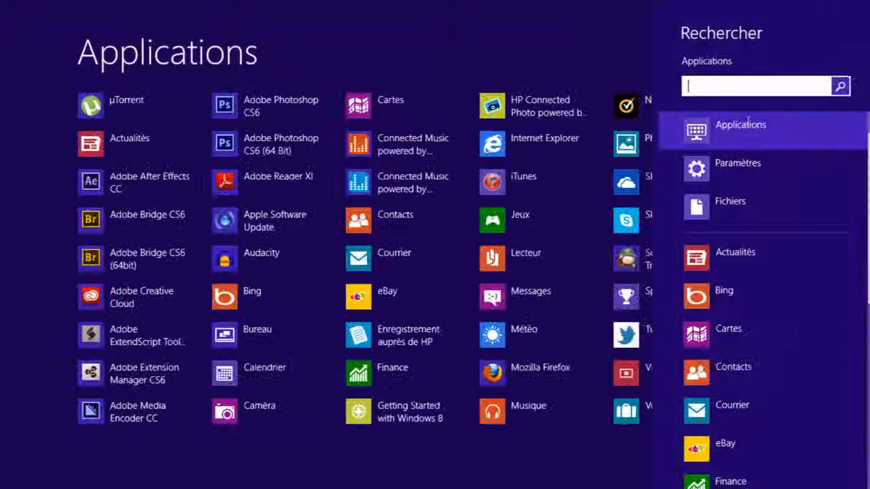
text(twitt)
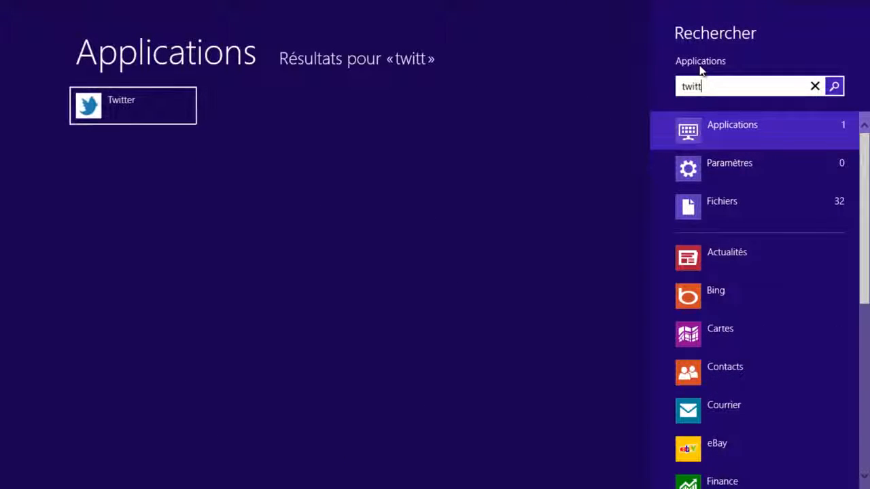
right_click(168, 95)
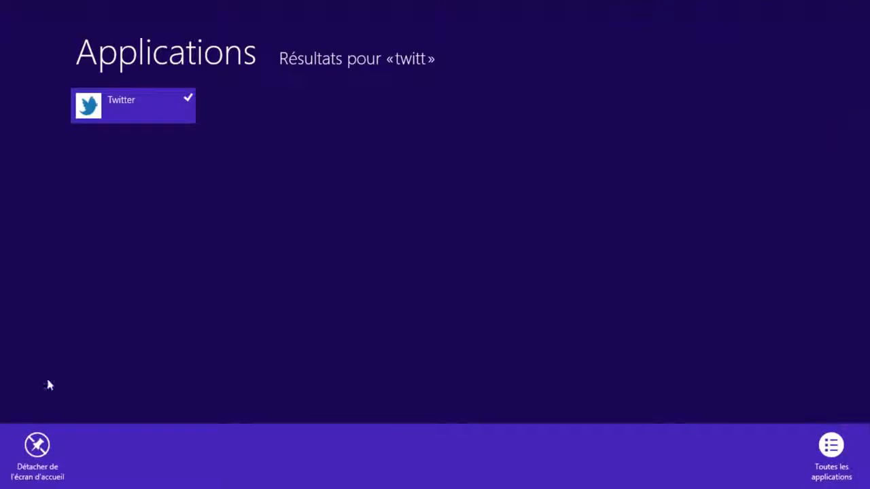
click(279, 231)
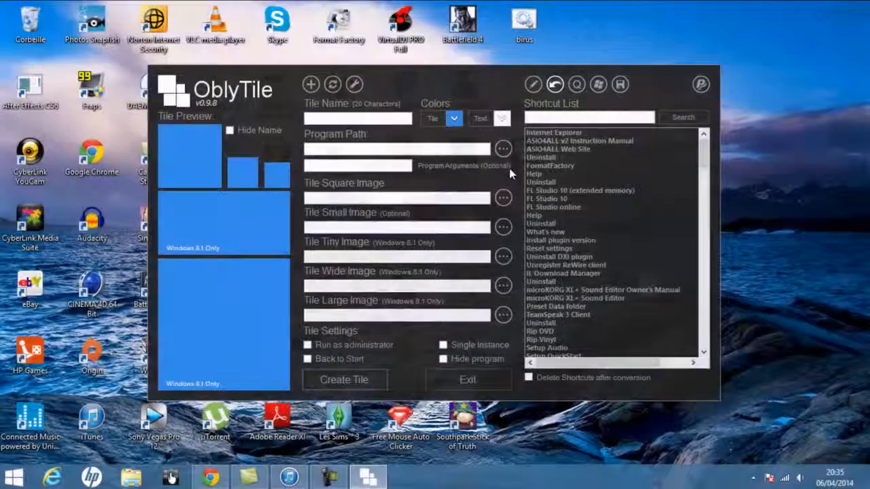
Test the new Twitter tile by launching it from the Start screen, and close the Twitter page it opens in the browser.
click(867, 267)
scroll(624, 408, down, 10)
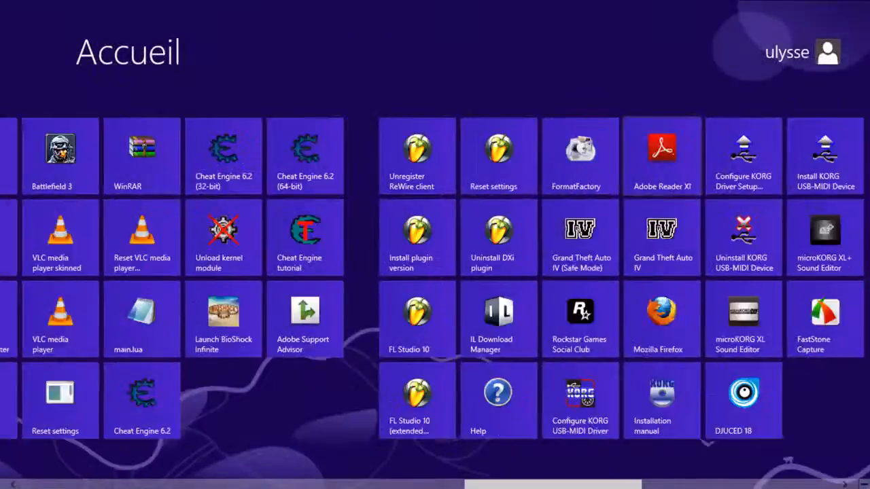
click(692, 406)
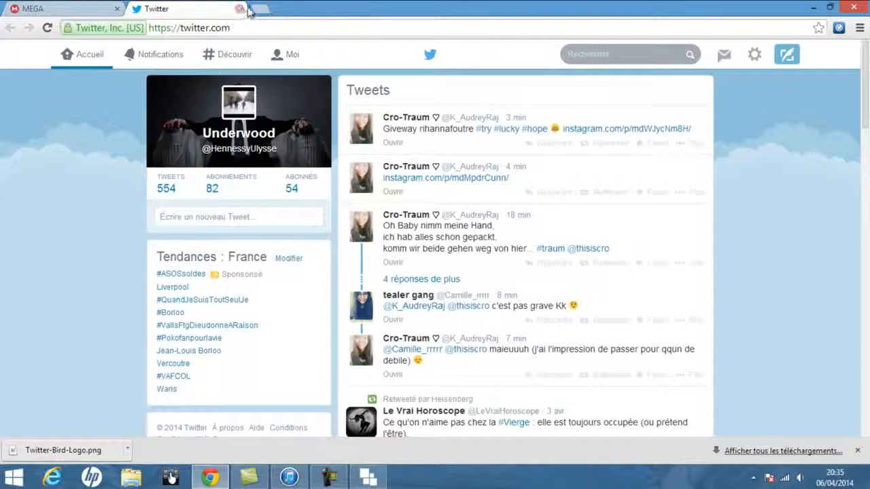
click(239, 8)
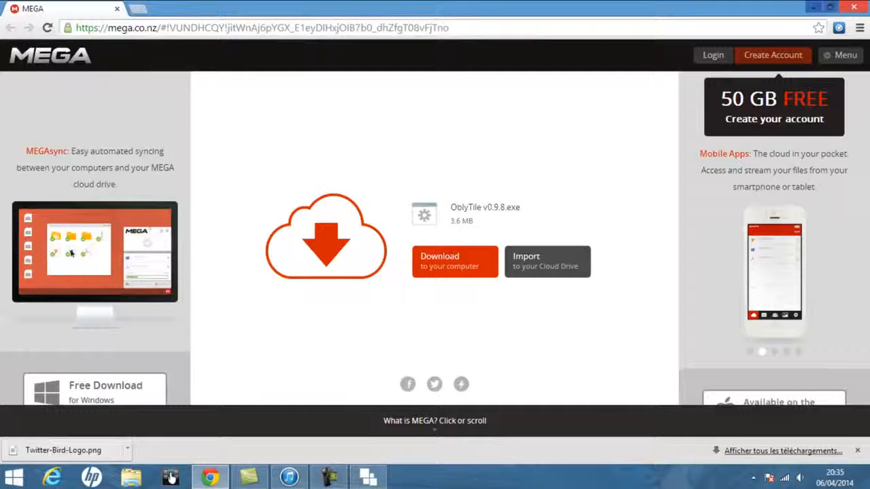
click(329, 478)
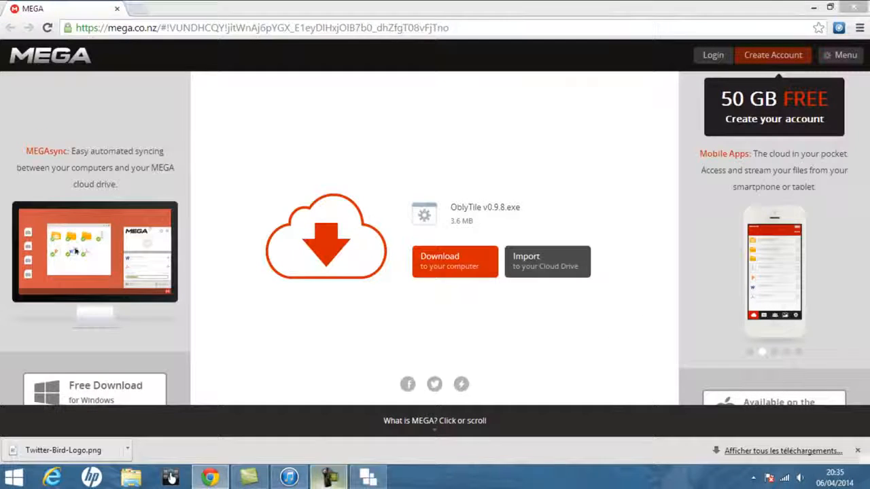